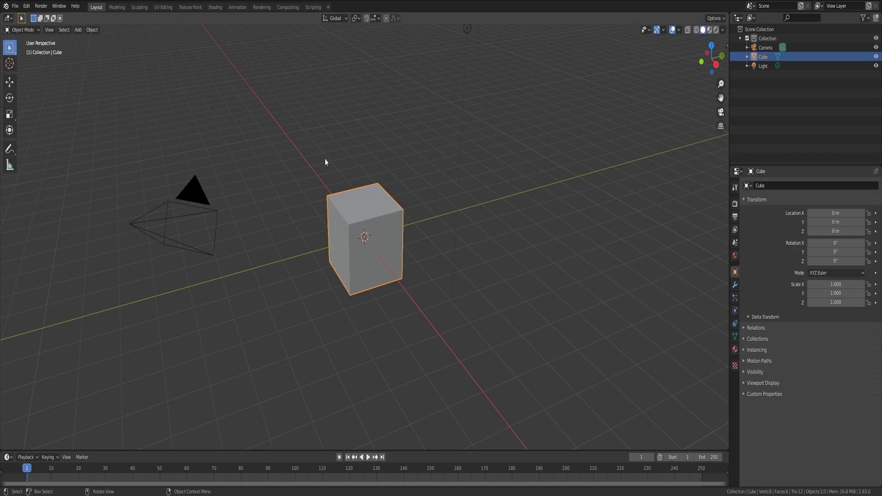
Start a new project from the Video Editing template.
left_click(15, 6)
mouse_move(16, 18)
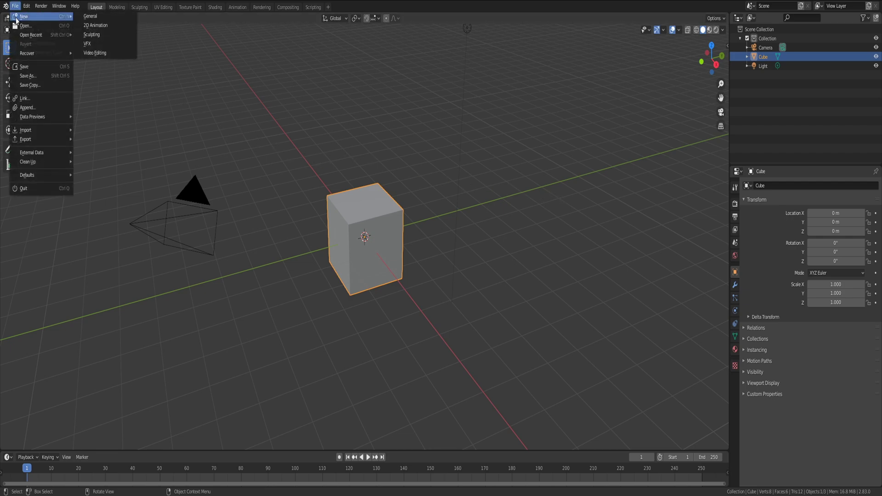
left_click(95, 52)
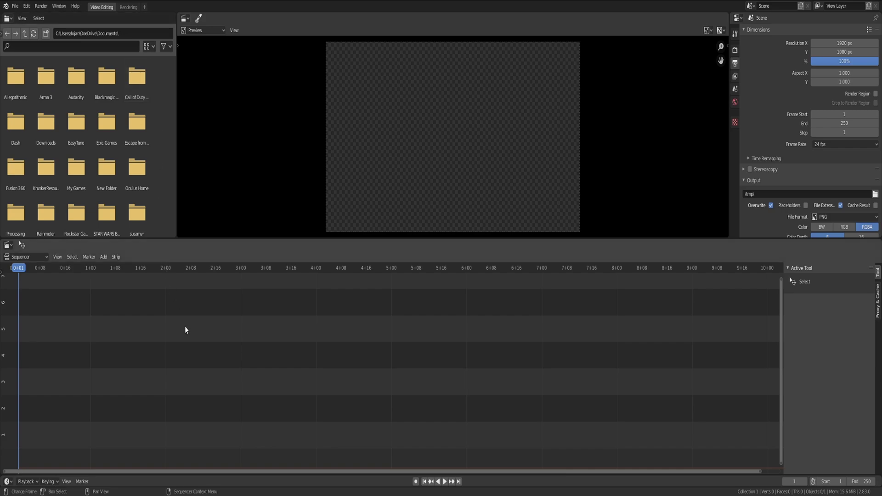
Add Video Mocap.mp4 from the blender projects folder to the sequencer as a movie strip.
key("shift+a")
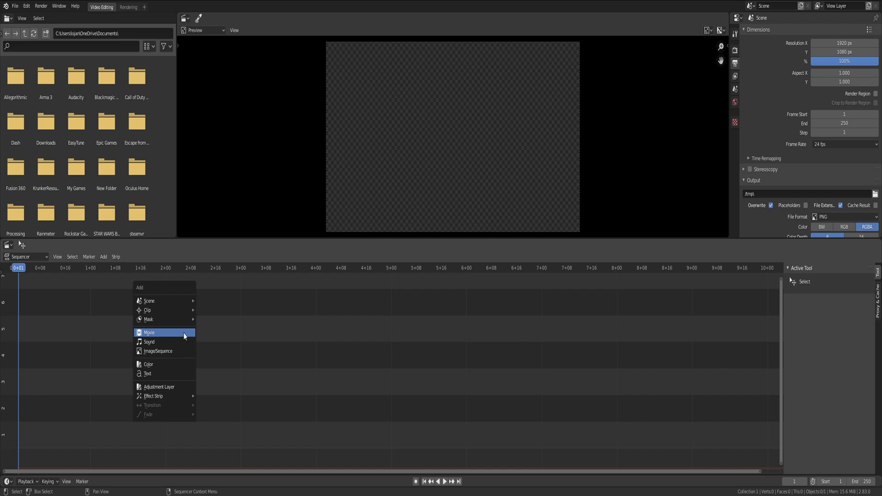
left_click(183, 332)
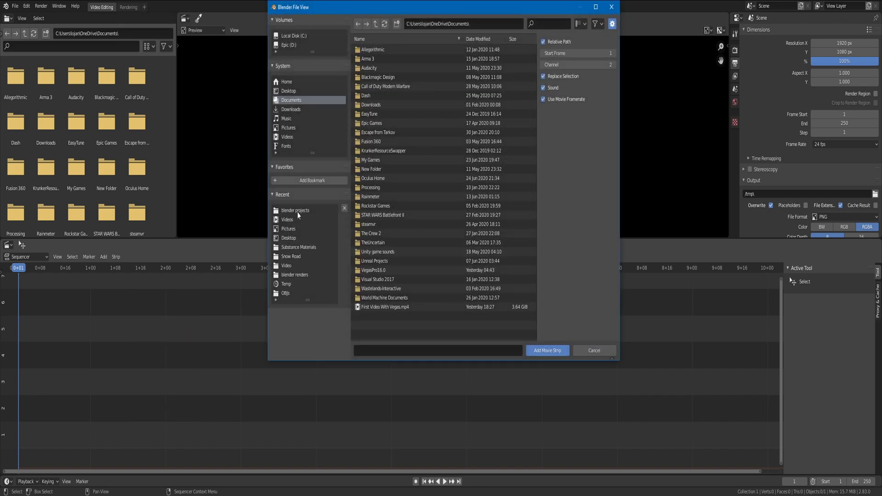
left_click(298, 212)
scroll(395, 303, "down", 3)
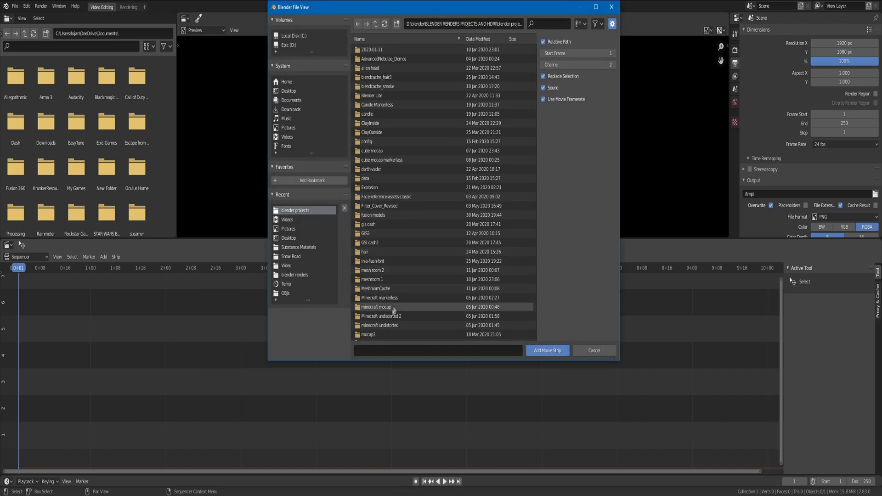
scroll(412, 293, "down", 15)
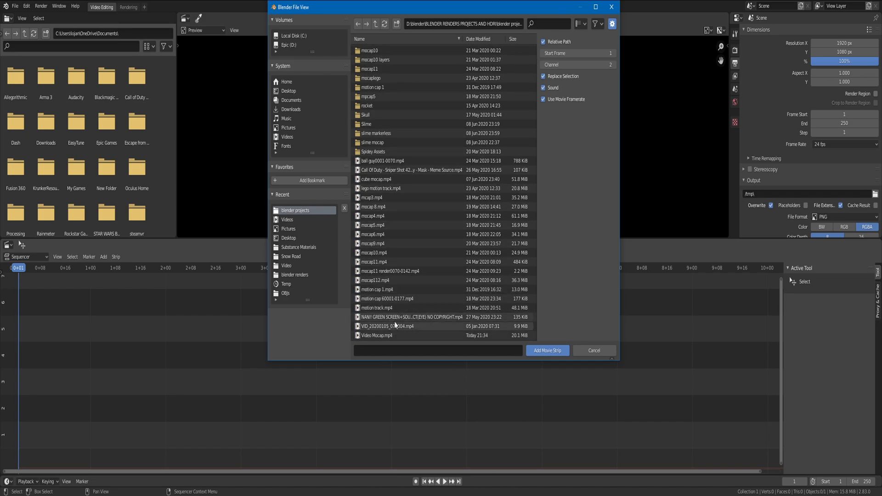
left_click(390, 335)
double_click(390, 334)
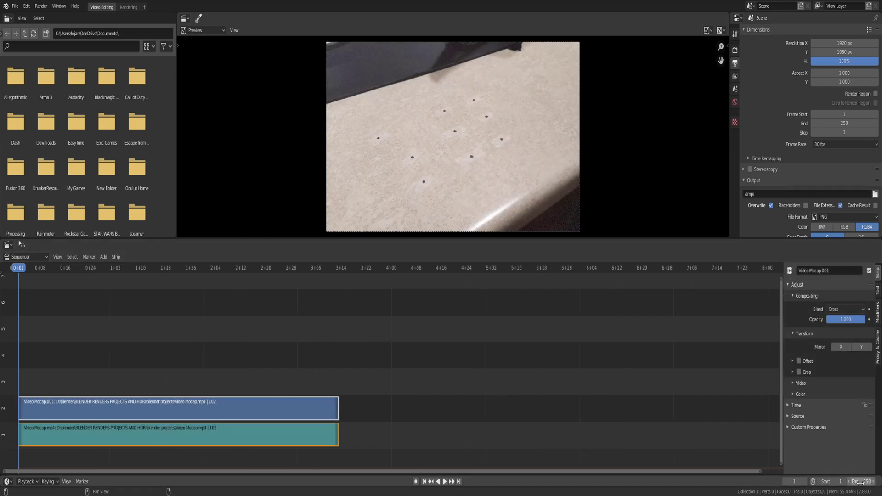
Set the scene's end frame to 102, then erase the clip's sound strip and select the movie strip.
left_click_drag(861, 482, 792, 482)
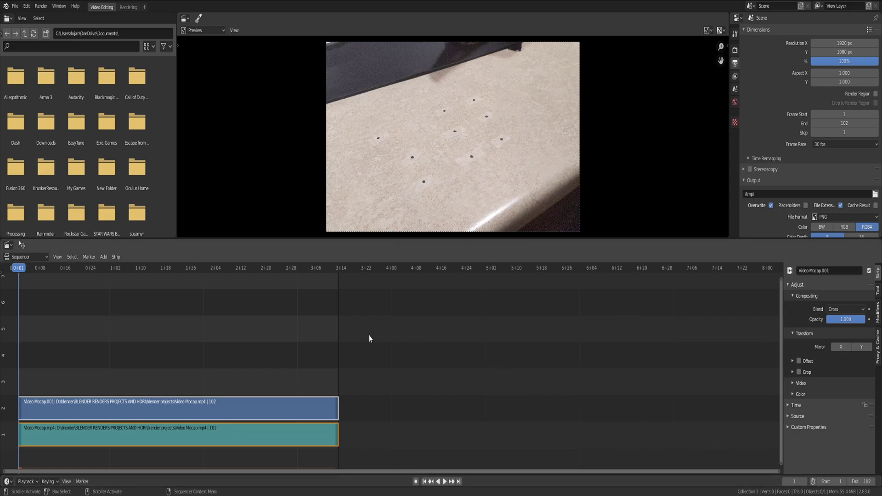
left_click(102, 429)
key("x")
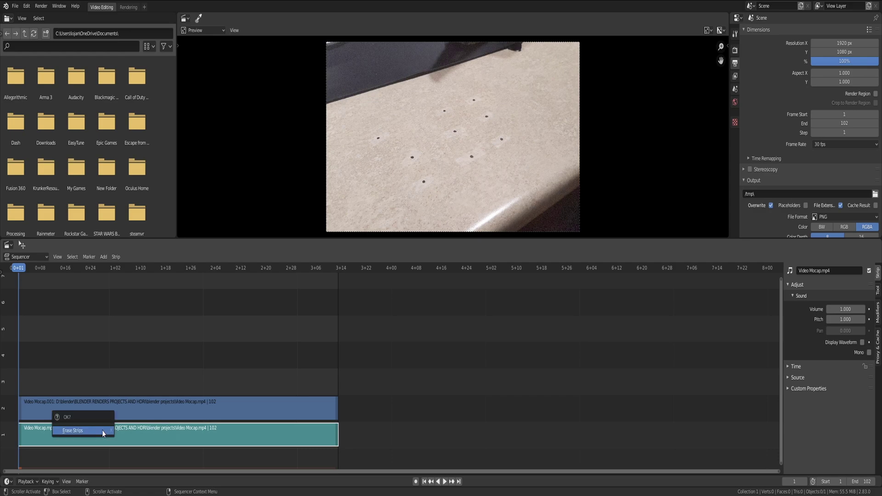
left_click(102, 430)
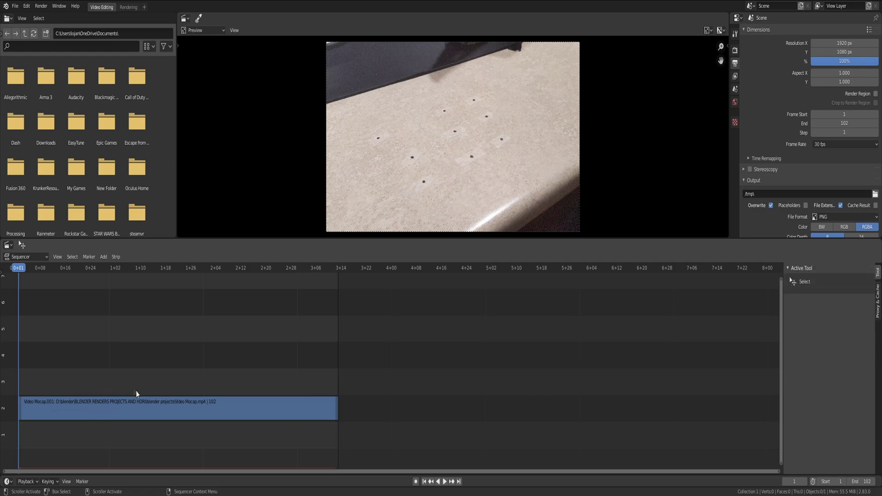
left_click(141, 406)
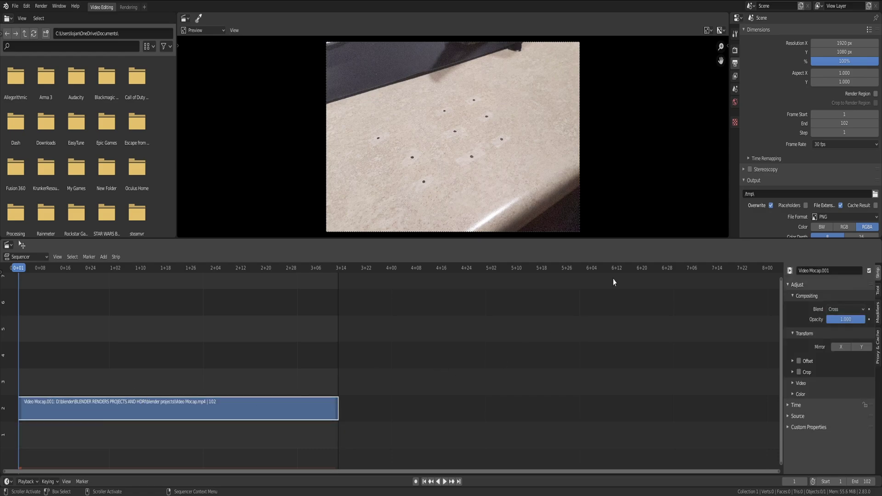
Set the PNG output compression to 0%.
scroll(829, 213, "down", 2)
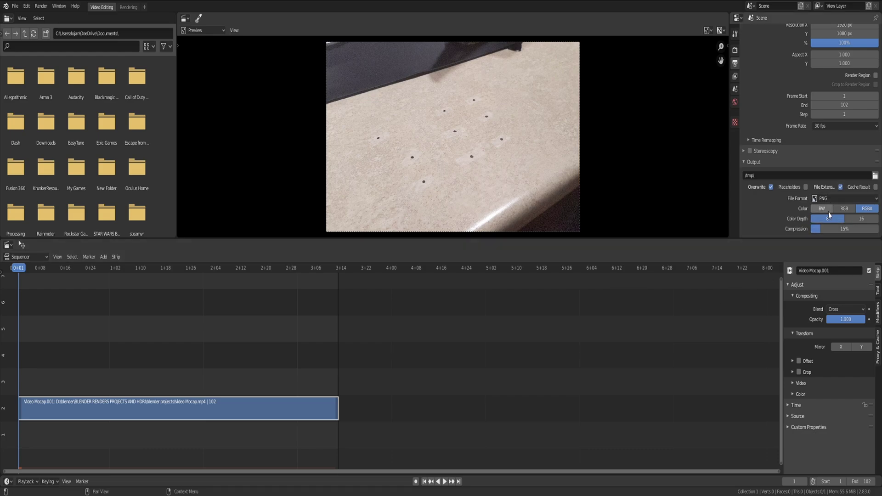
scroll(829, 214, "down", 2)
left_click_drag(828, 212, 810, 211)
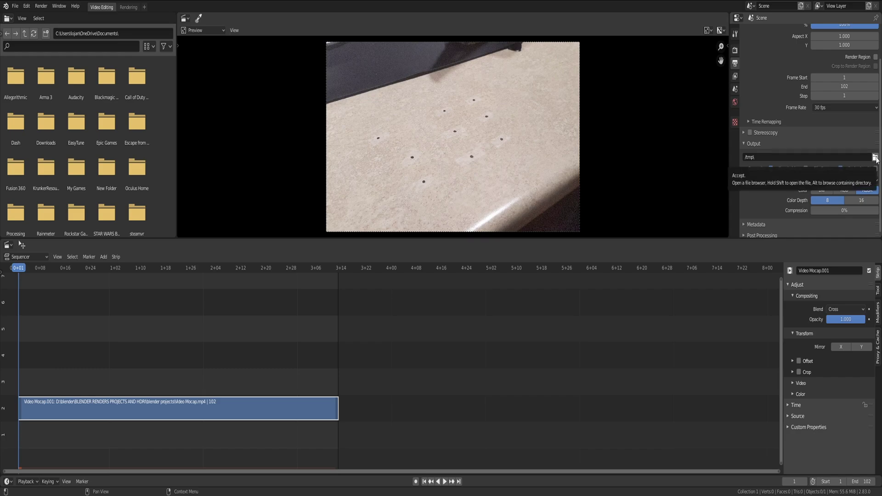
Browse for the render output location and create a folder named Motion Cap Video inside blender projects.
scroll(875, 158, "up", 2)
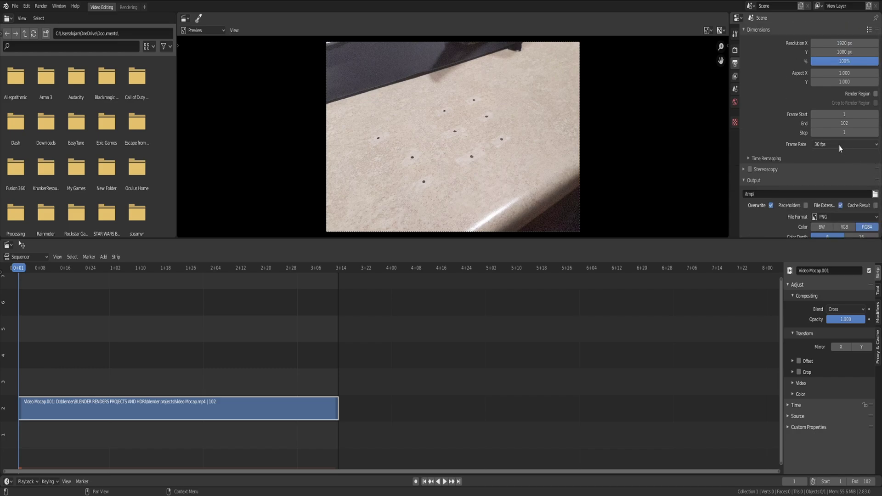
left_click(875, 194)
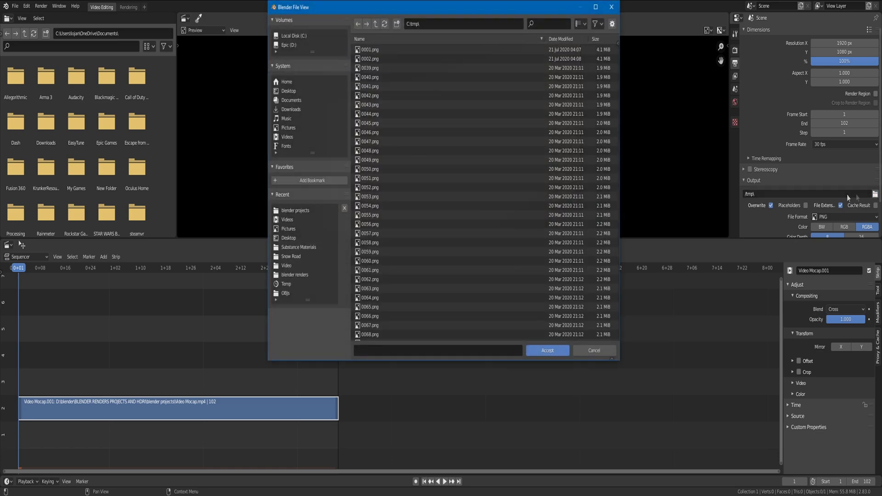
left_click(303, 212)
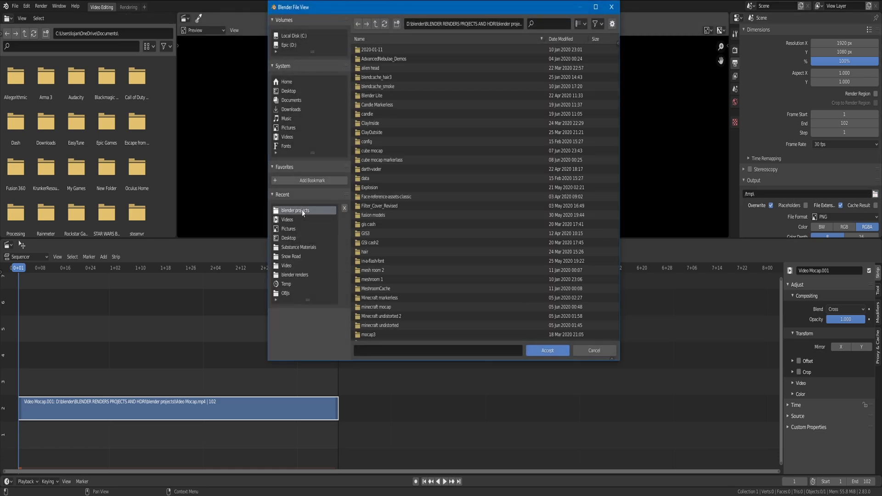
left_click(396, 28)
type("Motion")
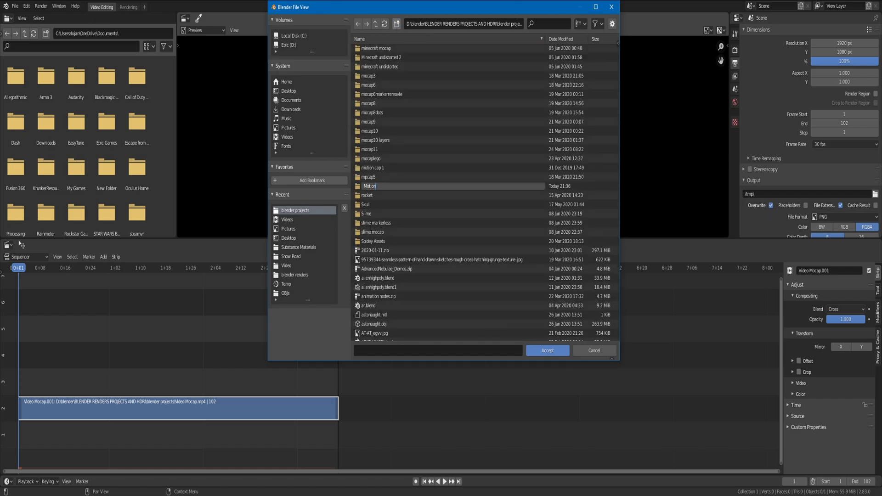
key("Return")
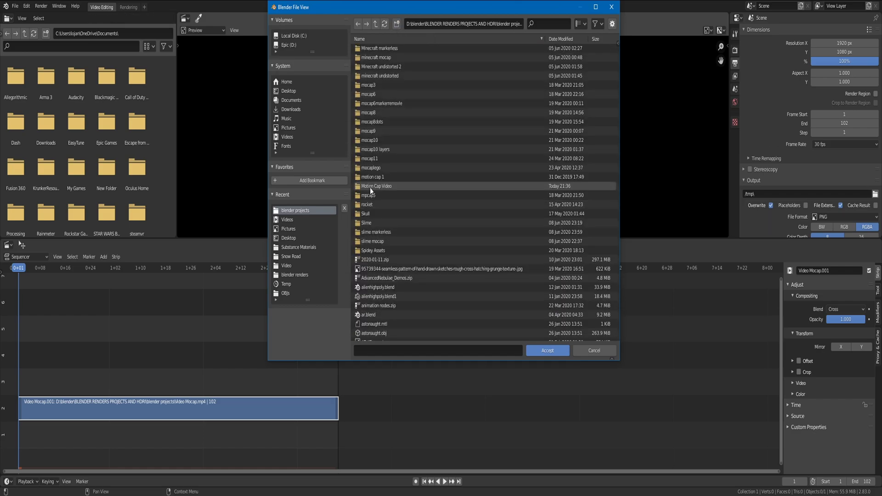
Set the render output to the Motion Cap Video folder with the file name prefix Image_.
double_click(369, 188)
left_click(368, 350)
type("Image_")
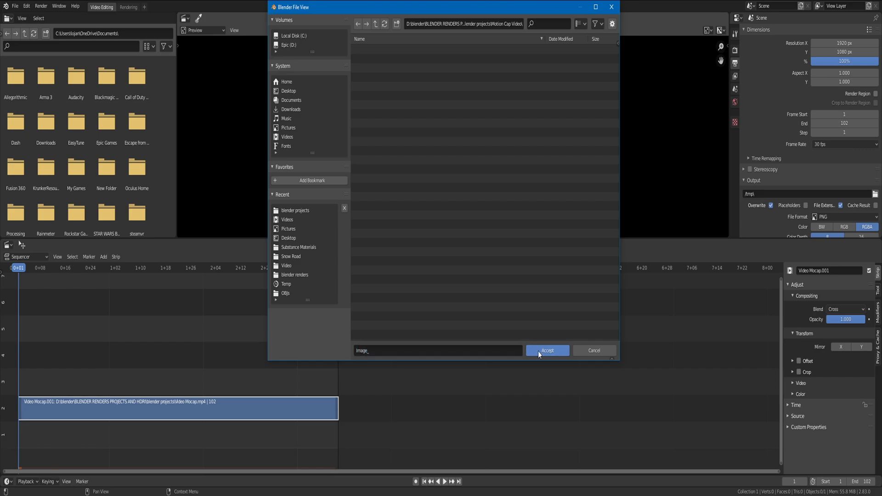
left_click(548, 351)
Render the animation to an image sequence and close the render window when it finishes.
left_click(41, 6)
left_click(80, 25)
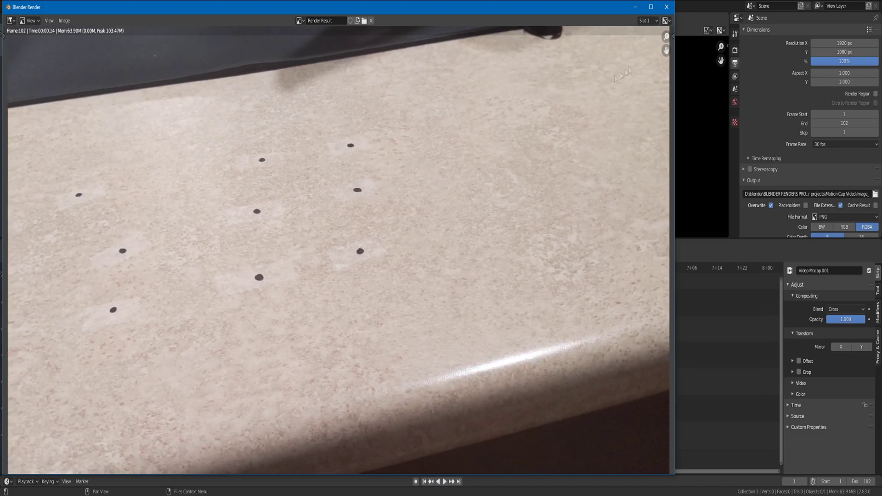
left_click(667, 7)
Start a new General project without saving the video editing file.
left_click(16, 6)
mouse_move(20, 17)
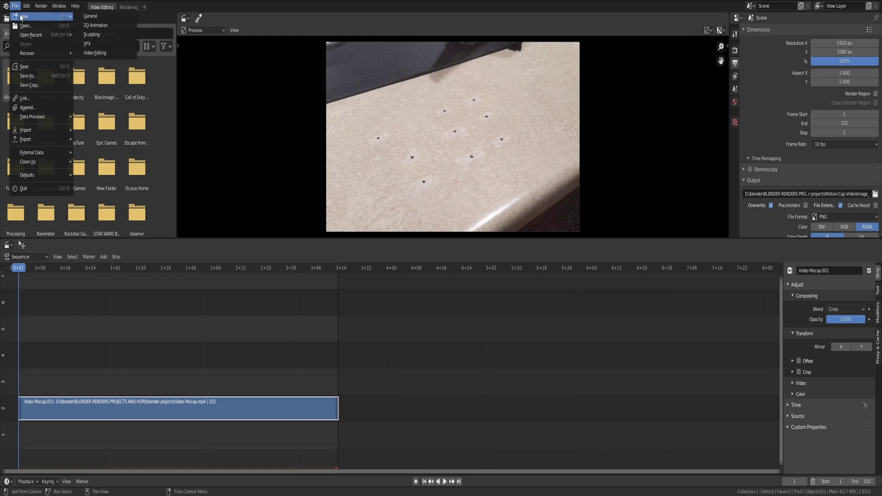
left_click(104, 25)
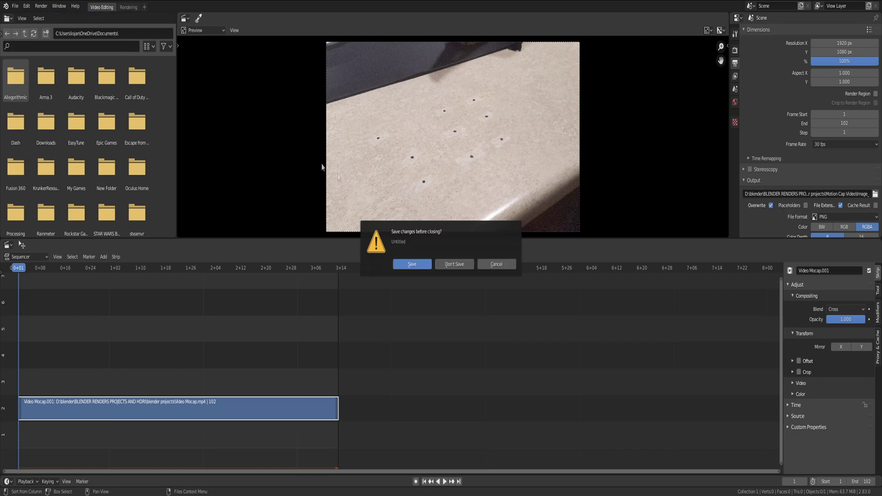
left_click(453, 264)
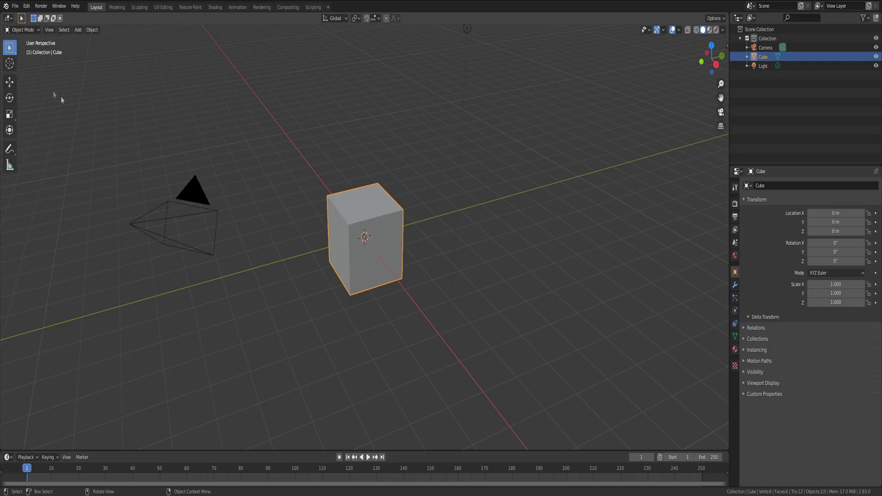
Switch the 3D viewport to the Movie Clip Editor and open all images in the Motion Cap Video folder as a clip.
left_click(8, 18)
left_click(51, 137)
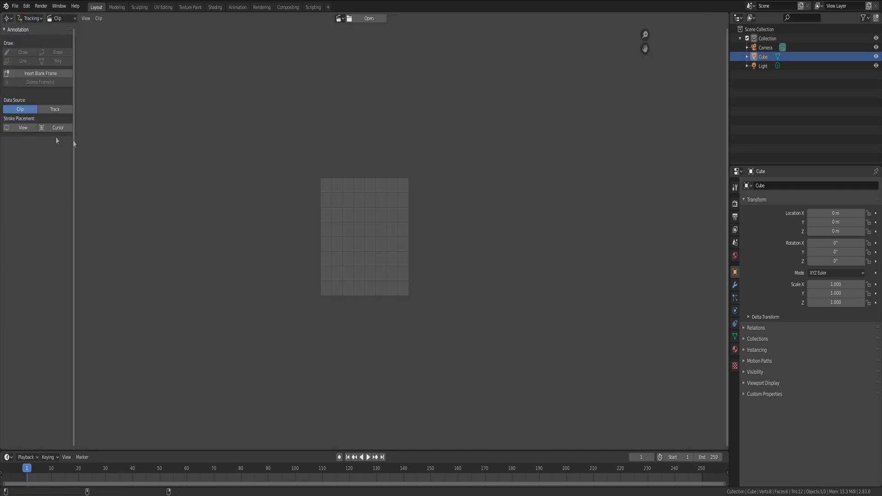
left_click(368, 19)
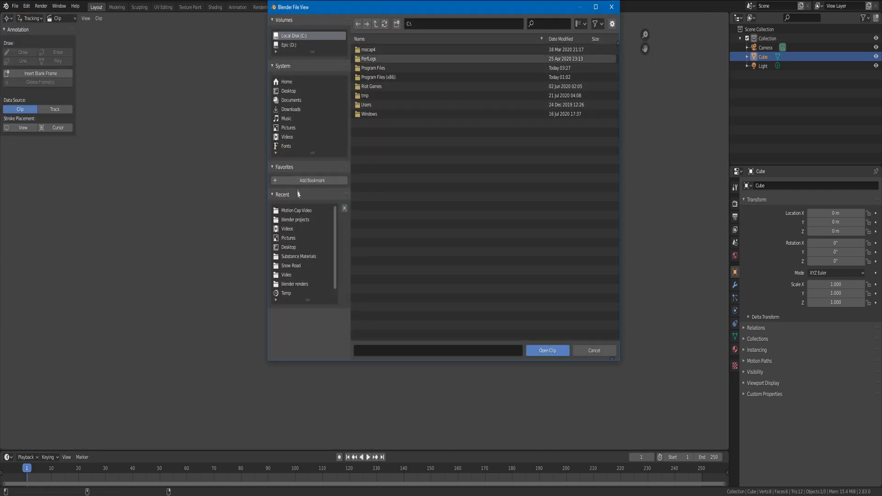
left_click(299, 210)
key("a")
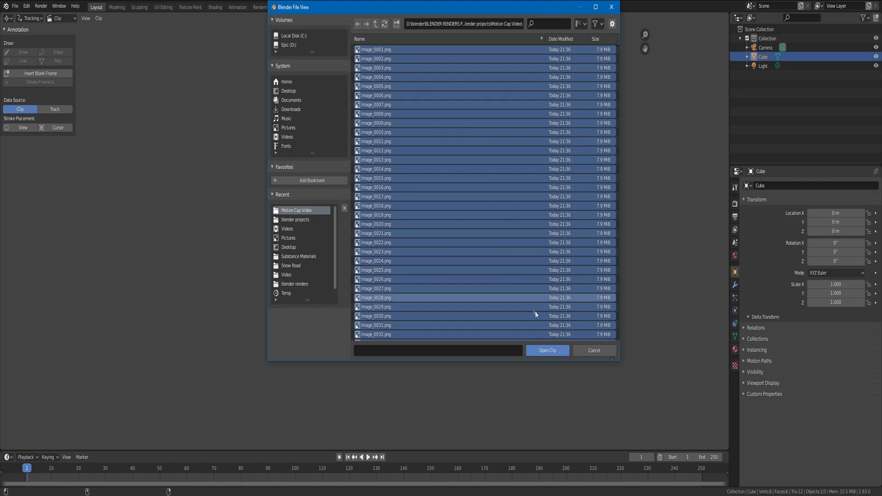
left_click(539, 352)
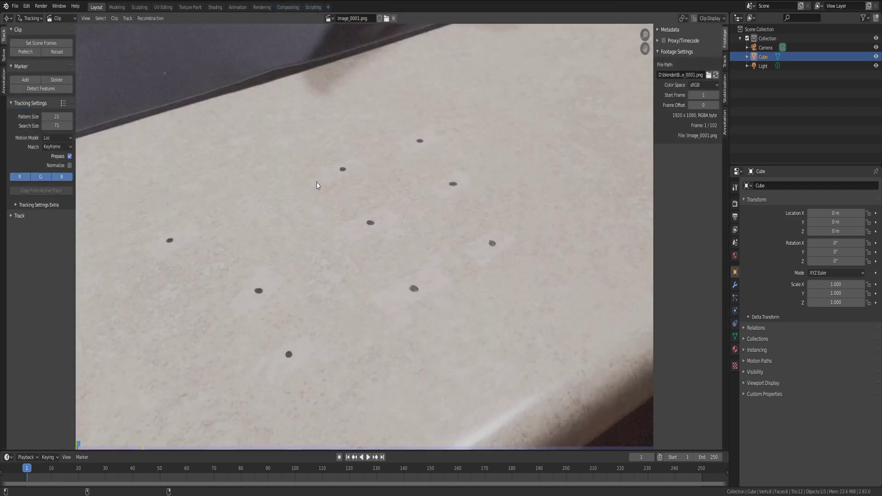
scroll(316, 185, "down", 3)
scroll(317, 185, "up", 1)
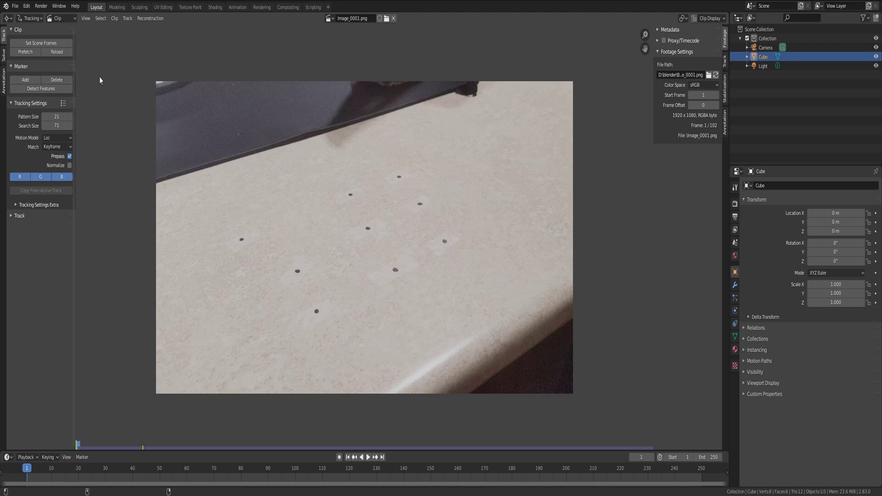
Set the scene's output frame rate to 30 fps.
left_click(734, 219)
left_click(822, 297)
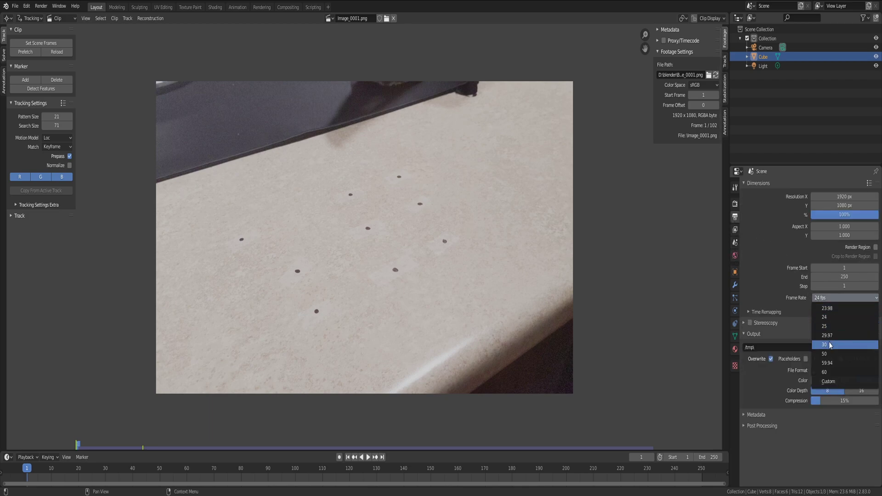
left_click(830, 345)
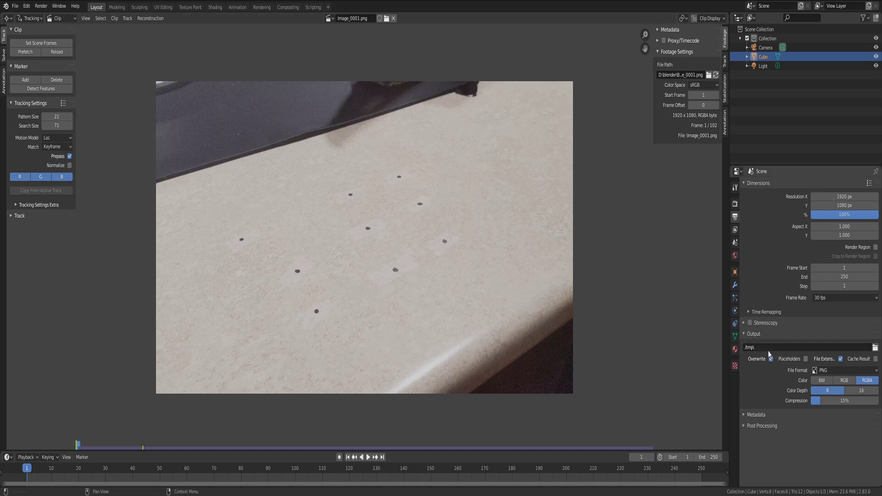
Set the output format to FFmpeg video with an MPEG-4 container, using the H.264 codec and medium quality.
left_click(836, 373)
left_click(846, 426)
left_click(765, 396)
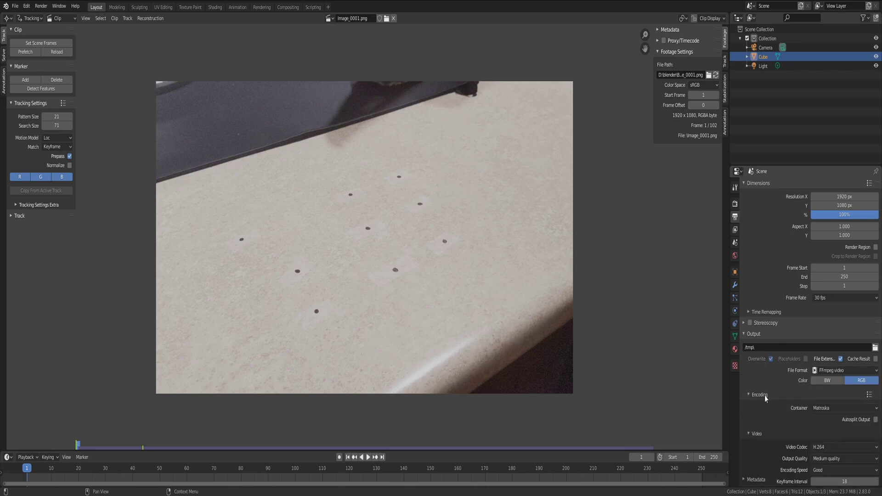
scroll(781, 394, "down", 2)
left_click(819, 373)
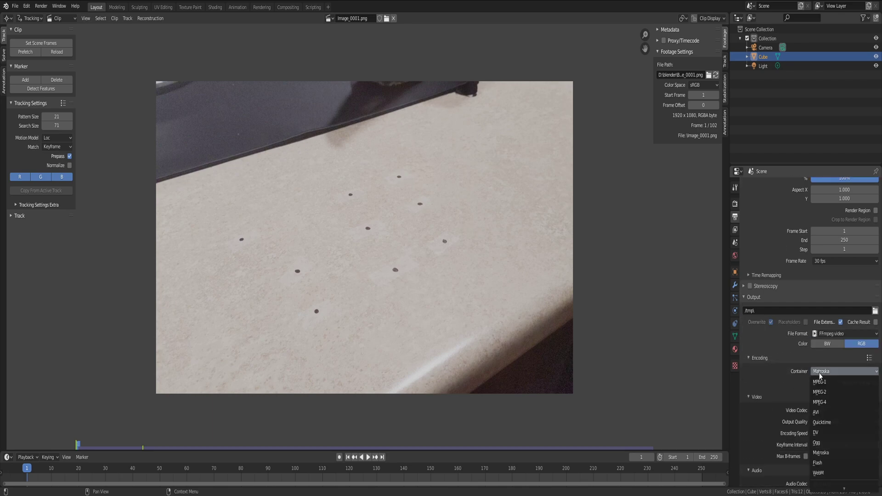
left_click(824, 403)
scroll(819, 390, "down", 1)
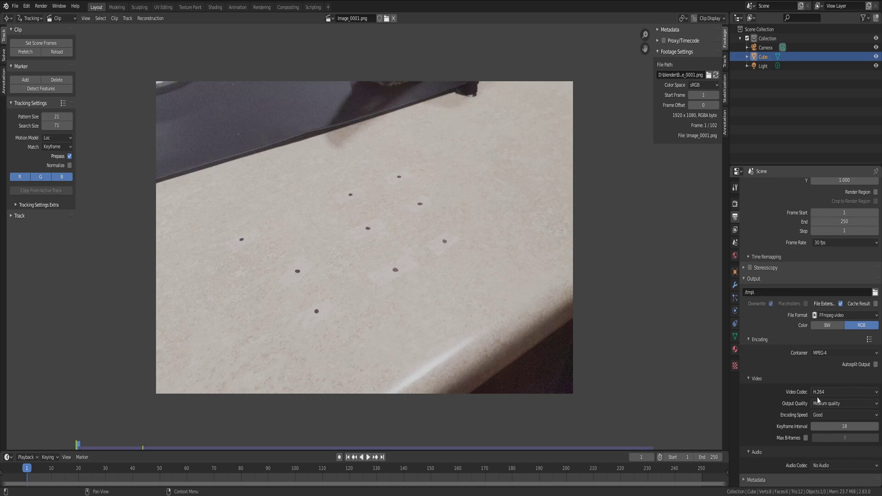
left_click(817, 394)
left_click(817, 394)
left_click(818, 403)
left_click(819, 403)
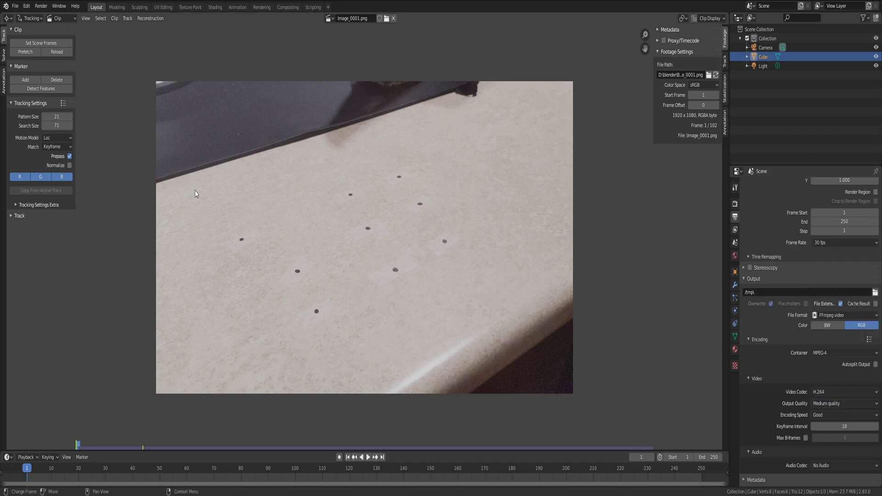
Match the scene's start and end frames to the clip's frame range.
left_click(19, 44)
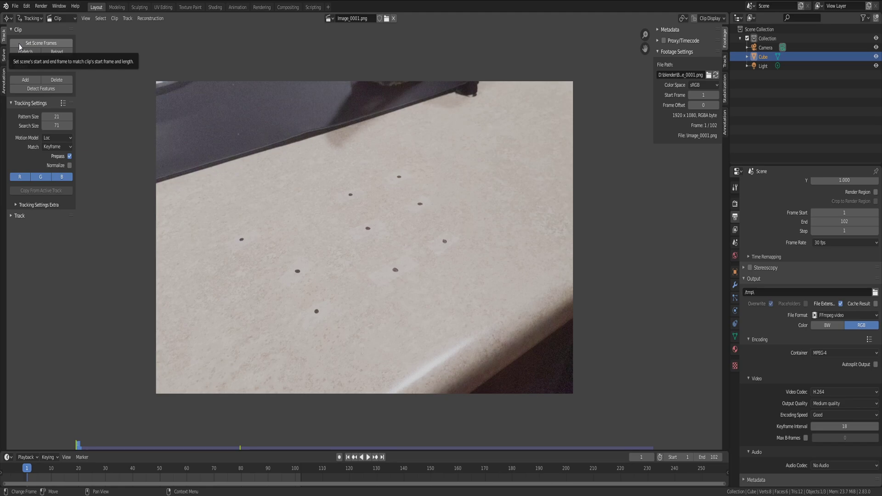
Prefetch the clip's frames into memory.
left_click(20, 52)
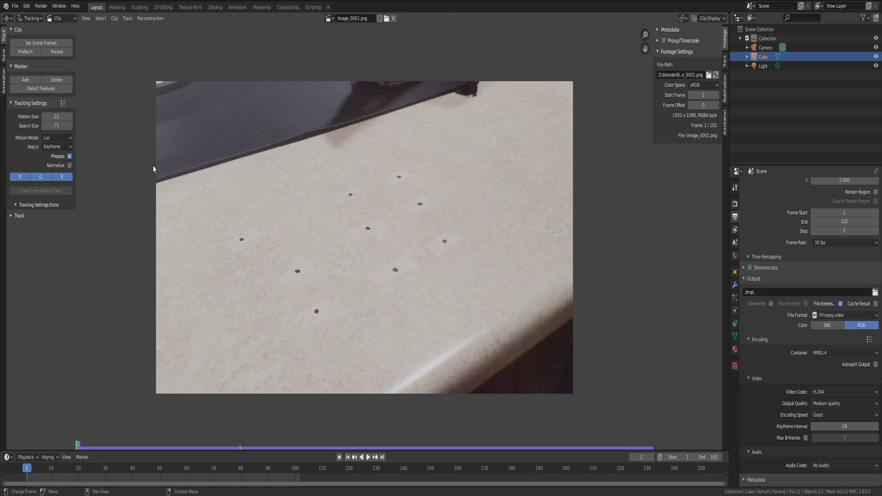
scroll(308, 307, "up", 8)
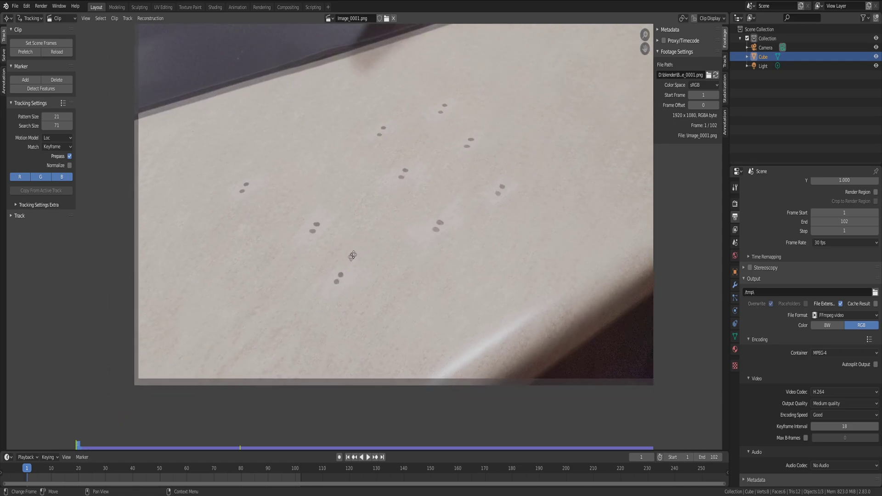
middle_click_drag(362, 267, 381, 230)
scroll(385, 247, "up", 4)
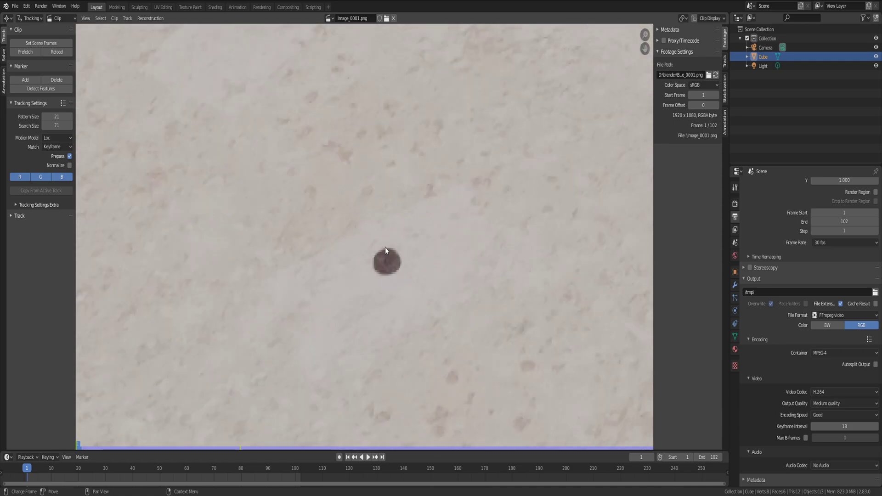
left_click(379, 262, "ctrl")
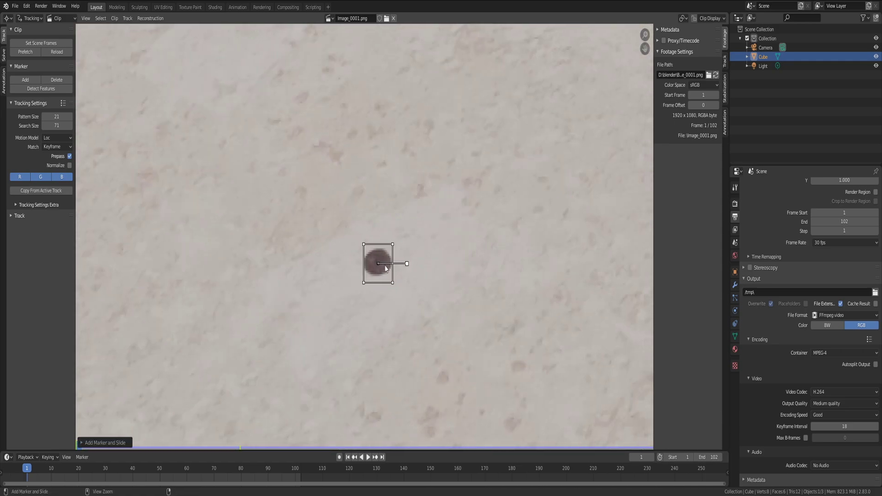
key("ctrl+z")
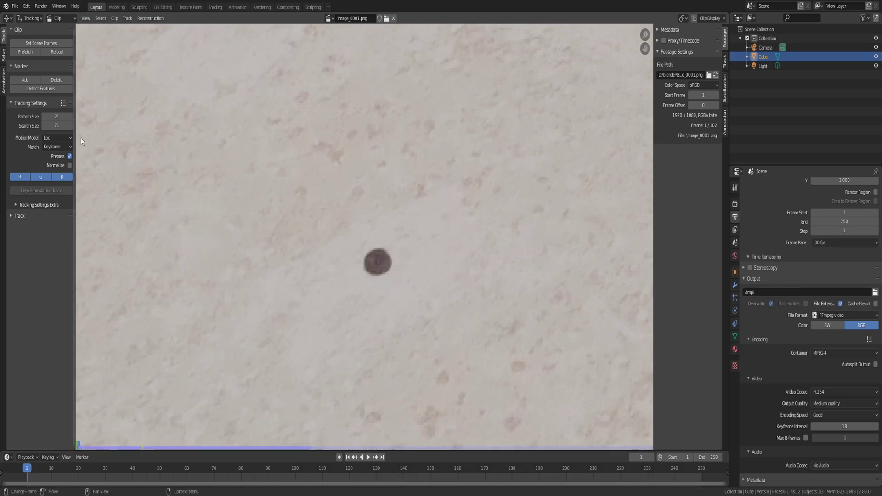
left_click(25, 79)
scroll(321, 248, "down", 12)
scroll(323, 253, "up", 4)
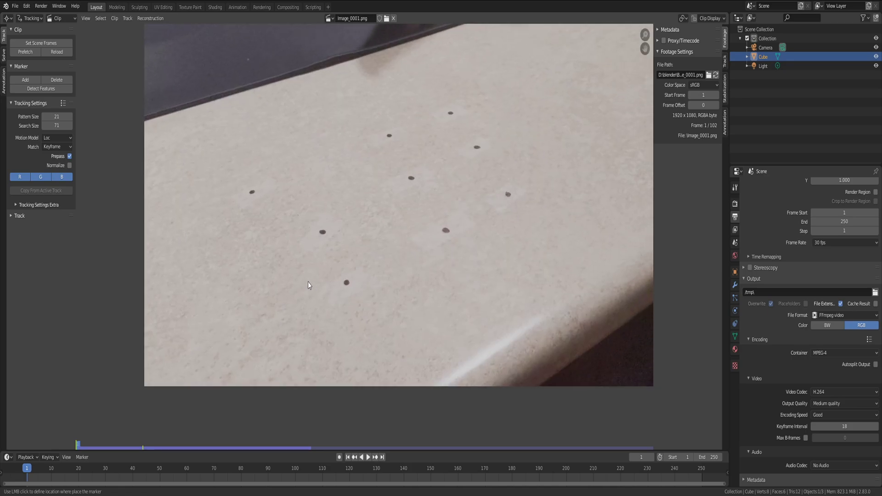
left_click(348, 282)
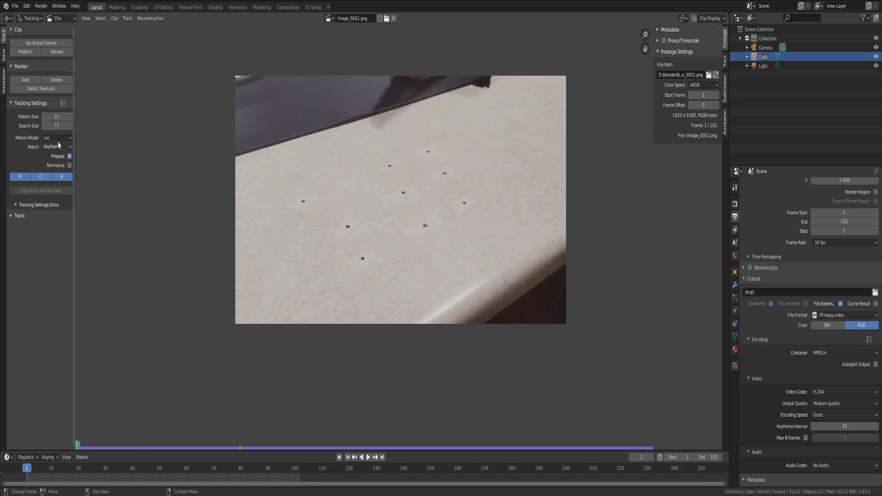
Set the tracking motion model to LocRotScale.
left_click(58, 138)
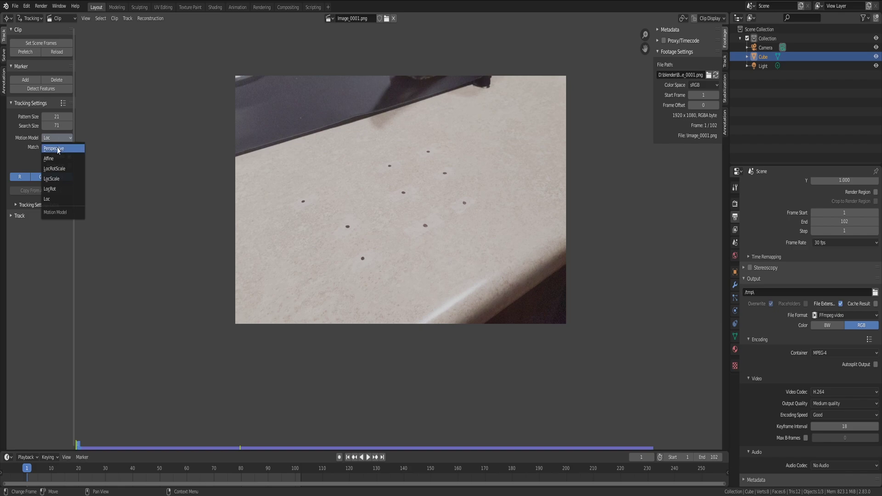
left_click(57, 149)
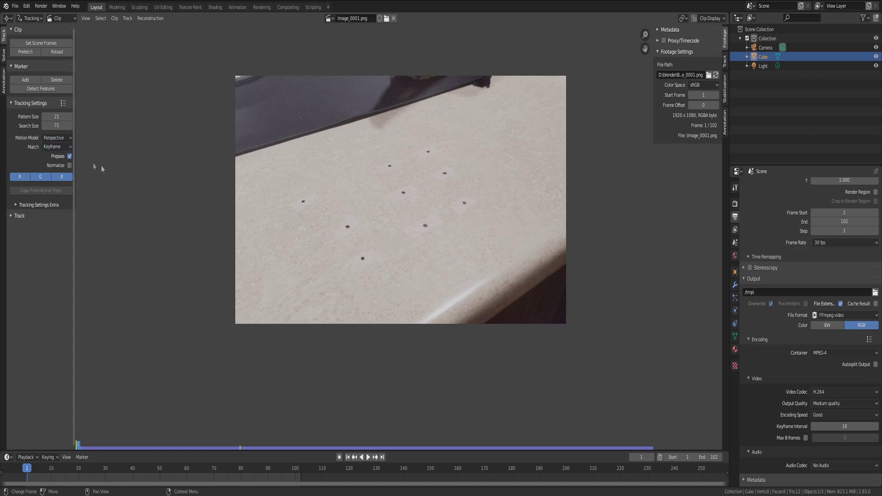
left_click(65, 140)
left_click(65, 170)
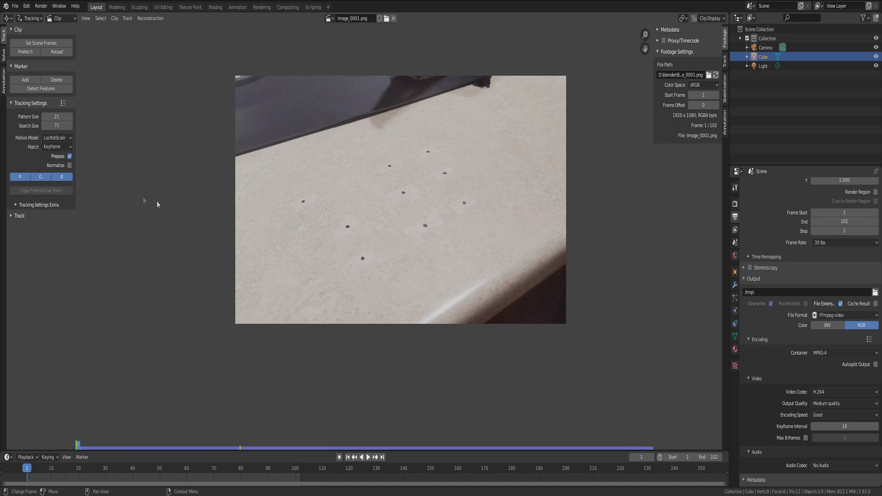
Set the tracking correlation to 0.9 in the extra tracking settings.
scroll(374, 253, "up", 10)
middle_click_drag(374, 252, 376, 240)
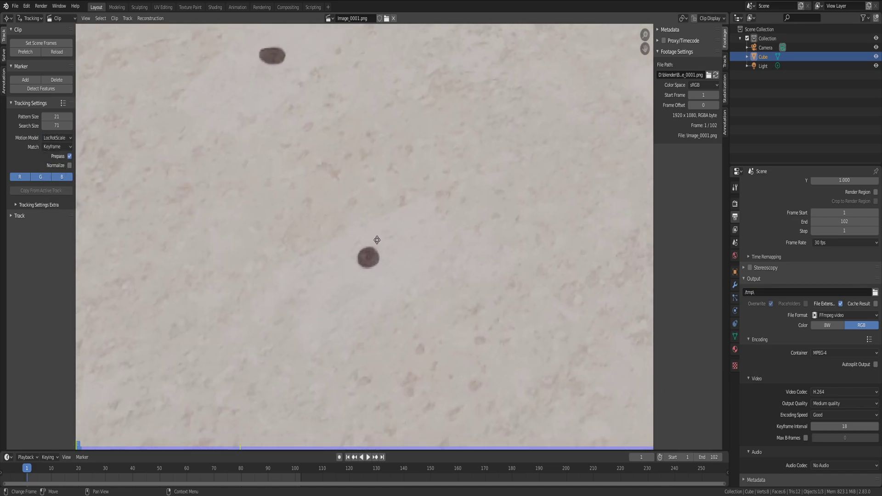
left_click(34, 205)
left_click(58, 229)
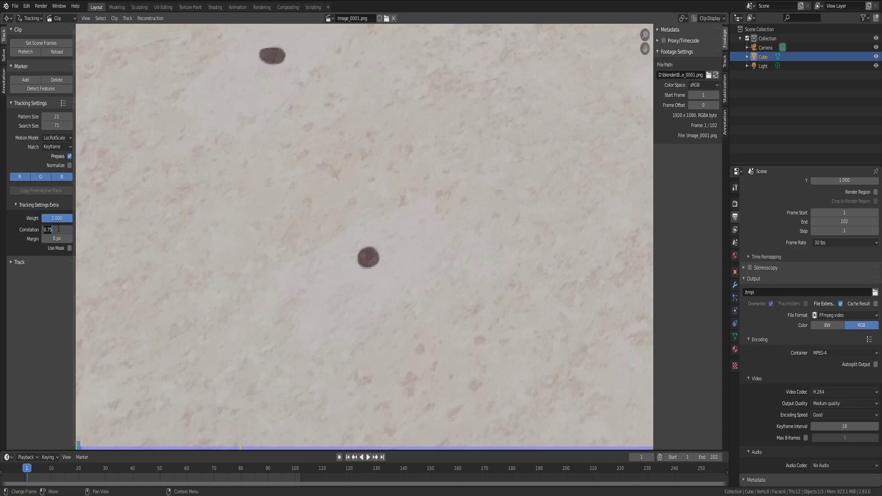
key("Return")
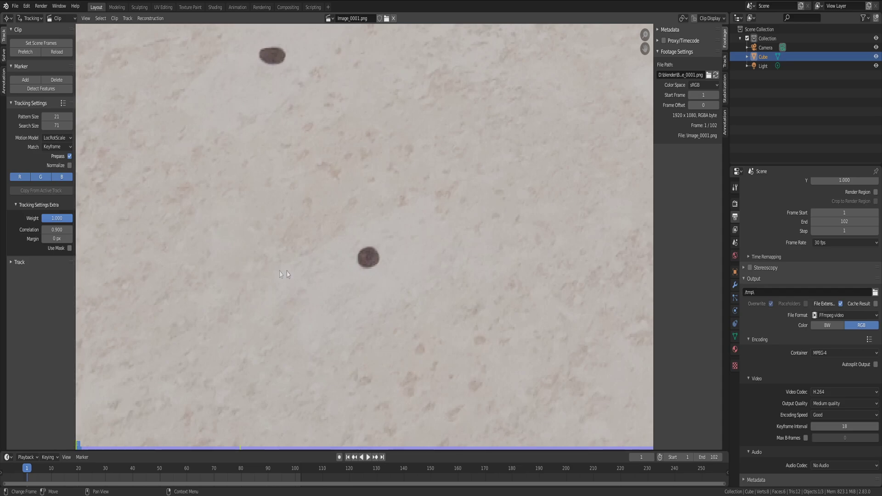
Add a tracking marker centred on the lowest dot on the countertop in frame 1.
left_click(368, 258, "ctrl")
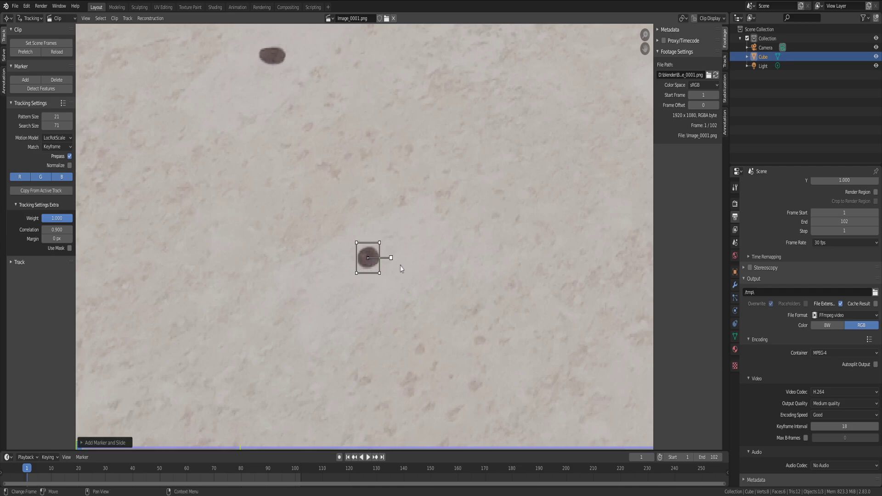
left_click_drag(369, 261, 369, 261)
scroll(381, 256, "down", 4)
scroll(390, 260, "up", 2)
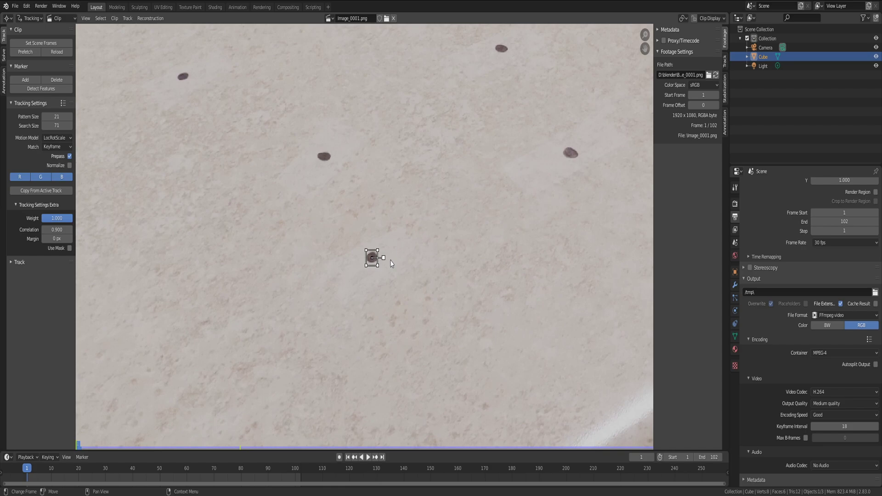
Show the search area of the lowest dot's marker and enlarge it around the dot.
key("alt+s")
scroll(392, 279, "up", 2)
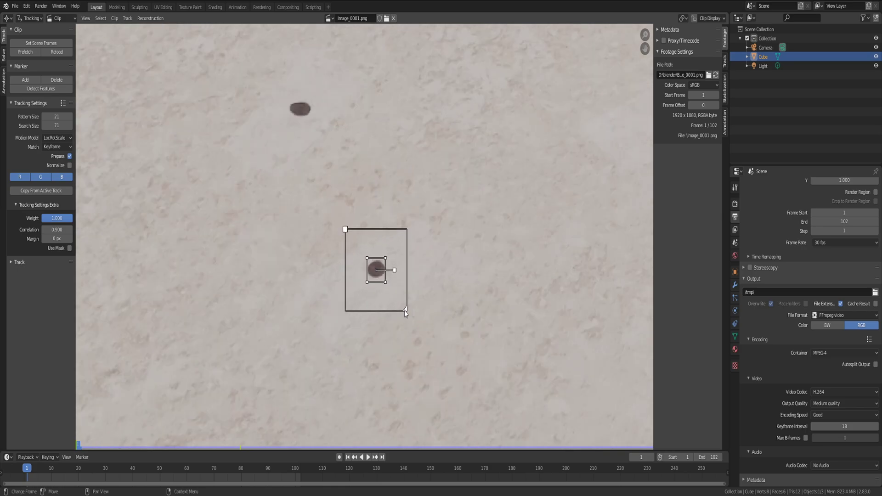
left_click_drag(405, 313, 427, 340)
scroll(392, 303, "down", 5)
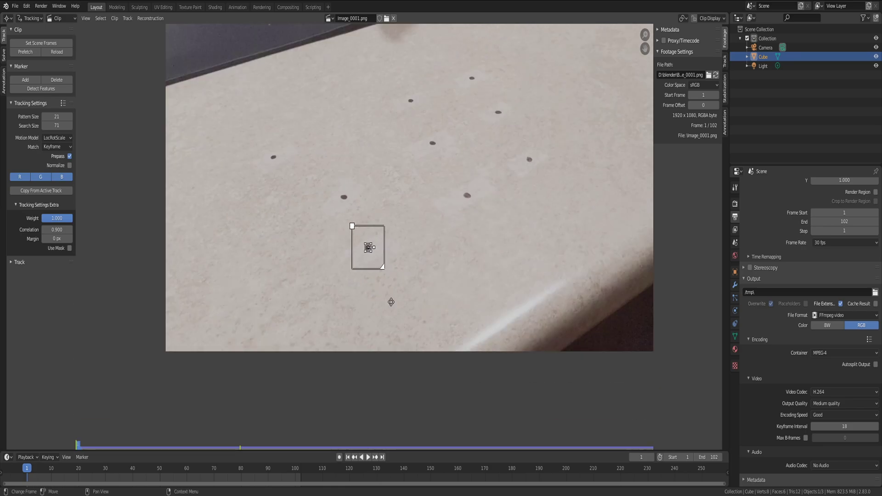
scroll(394, 297, "up", 1)
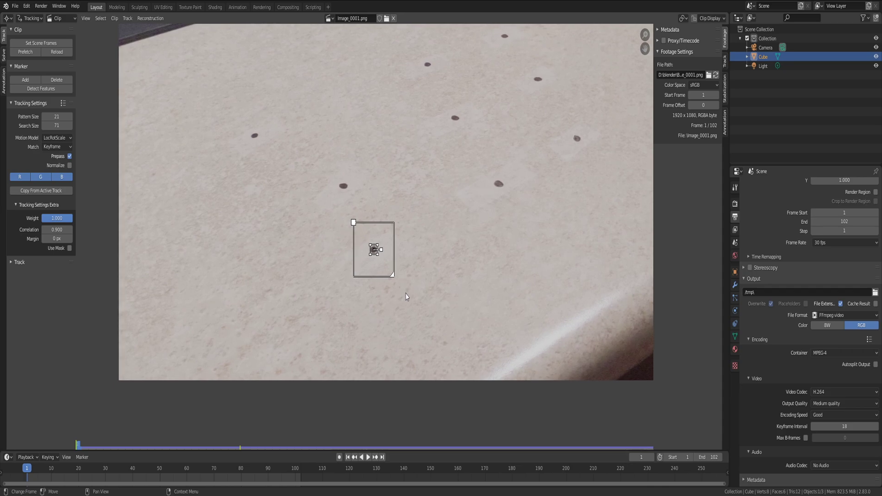
Track the lowest dot's marker forward frame by frame up to frame 22.
key("alt+Right")
key("alt+Right")
key("alt+Right")
key("alt+Right")
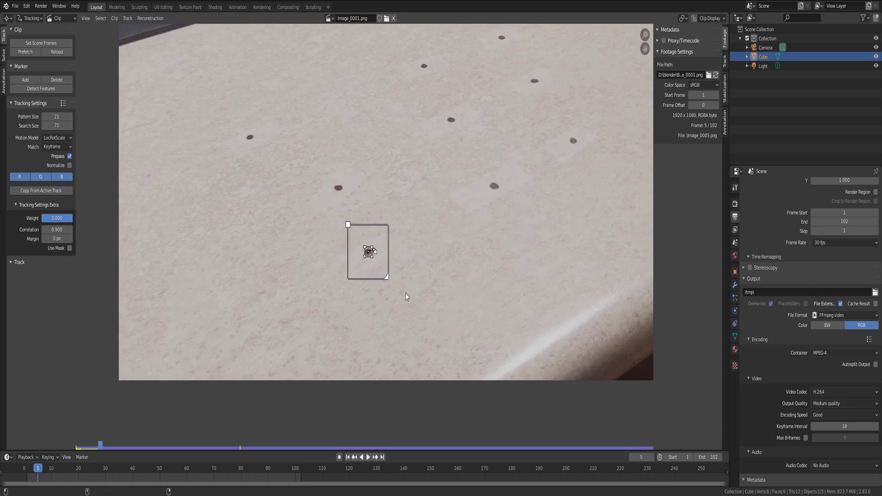
key("alt+Right")
key("alt+Right")
key("alt+Right")
key("alt+Right")
key("alt+Right")
key("alt+Right")
key("alt+Right")
key("alt+Right")
key("alt+Right")
key("alt+Right")
key("alt+Right")
key("alt+Right")
key("alt+Right")
key("alt+Right")
key("alt+Right")
key("alt+Right")
key("alt+Right")
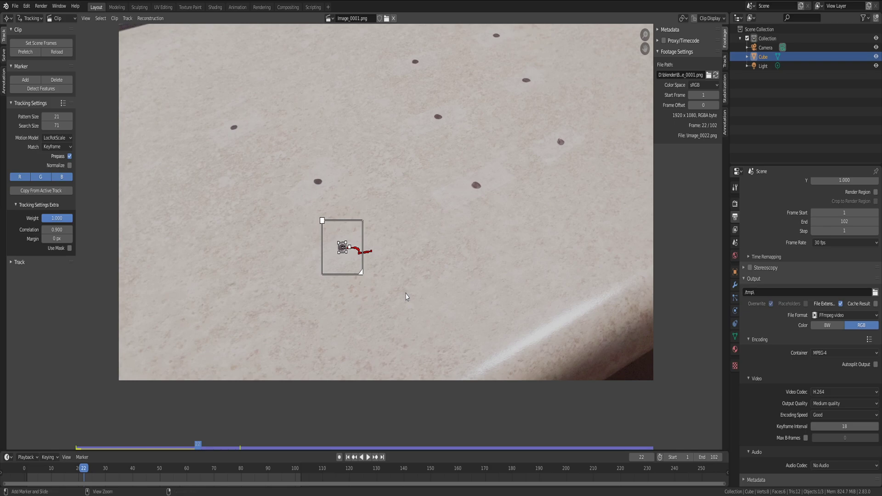
Track the lowest dot's marker through to frame 102 and lock the finished track.
key("ctrl+t")
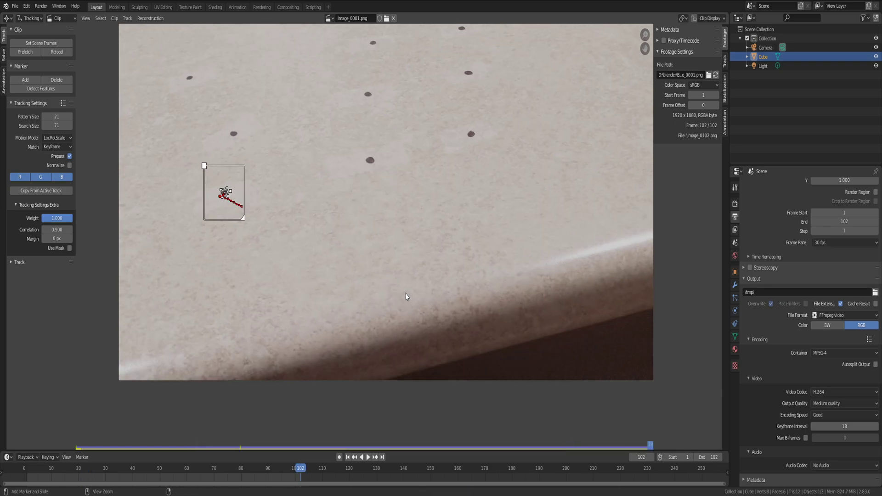
key("ctrl+l")
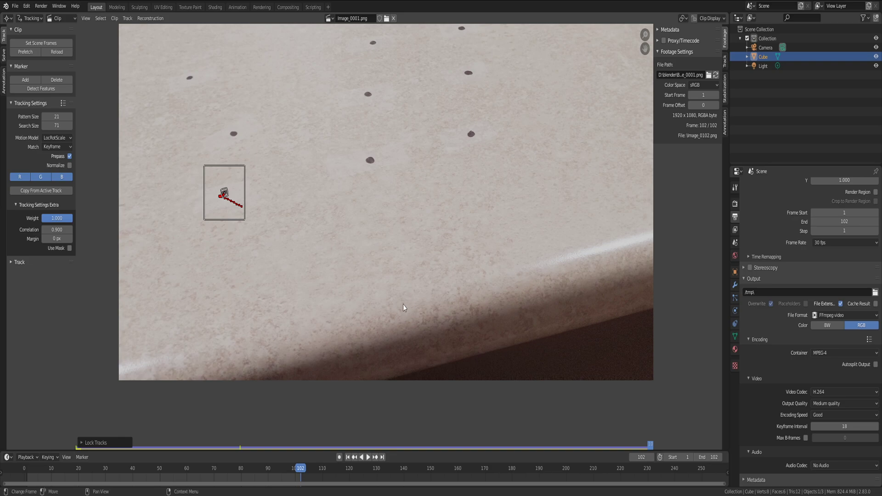
Back on frame 1, add a marker on the dot just above the tracked one, scaled and centred to enclose it.
key("shift+Left")
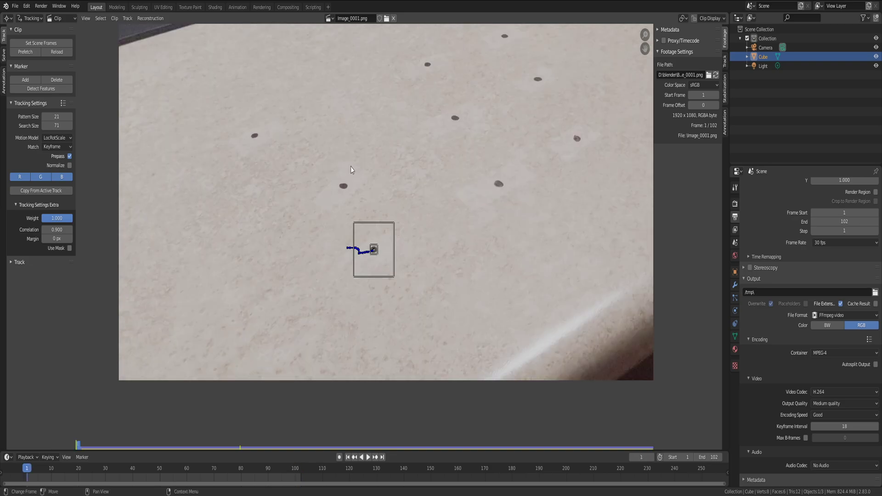
scroll(351, 167, "down", 2)
scroll(354, 206, "up", 5)
scroll(354, 205, "up", 2)
middle_click_drag(356, 207, 418, 277)
scroll(398, 265, "up", 2)
key("s")
left_click(387, 251)
key("g")
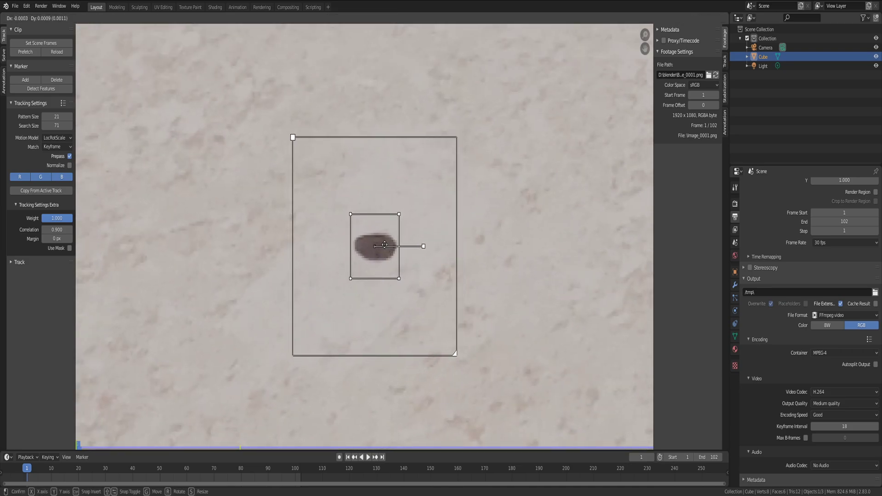
left_click(388, 247)
scroll(387, 247, "down", 8)
middle_click_drag(387, 245, 394, 251)
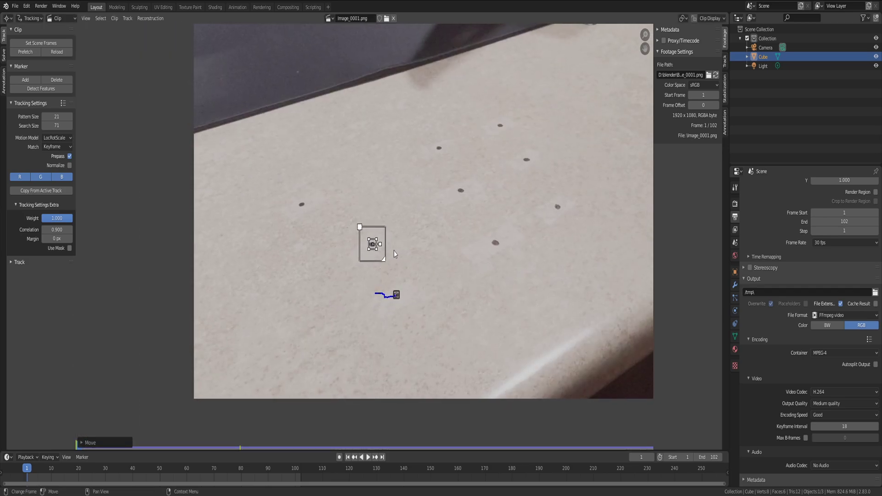
Track the second dot's marker forward to the end of the clip and lock its track.
key("ctrl+t")
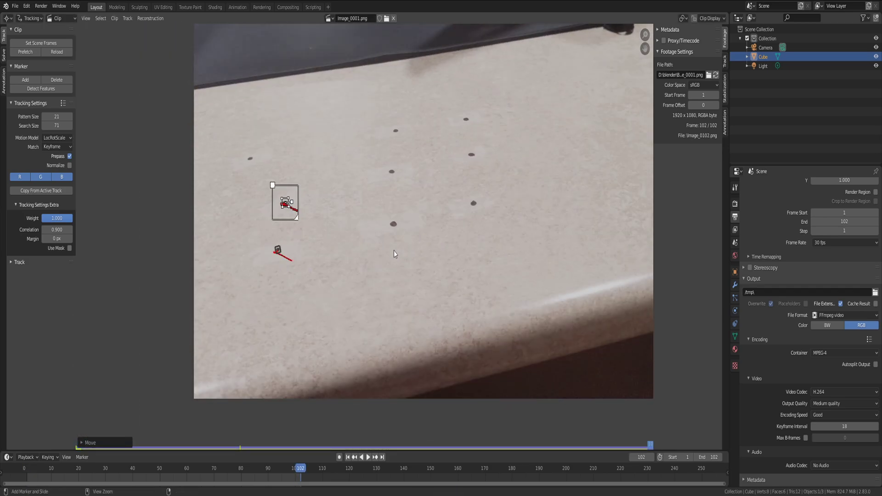
scroll(394, 254, "up", 7)
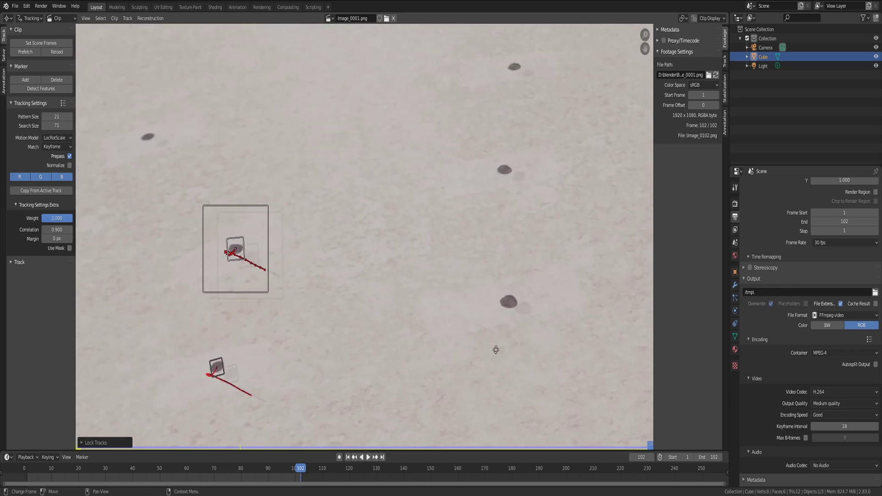
left_click(366, 211, "ctrl")
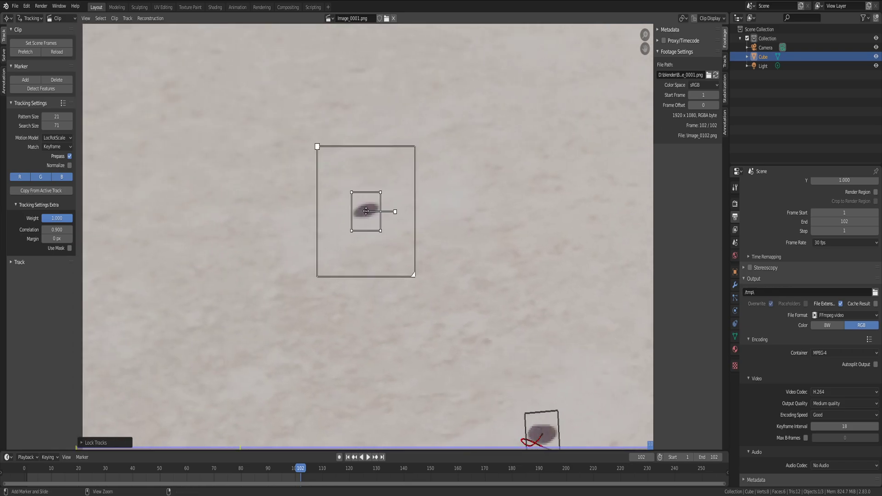
key("x")
left_click(404, 221)
Add a marker on the leftmost dot in frame 1, then track it through the clip and lock it.
key("shift+Left")
left_click(416, 278, "ctrl")
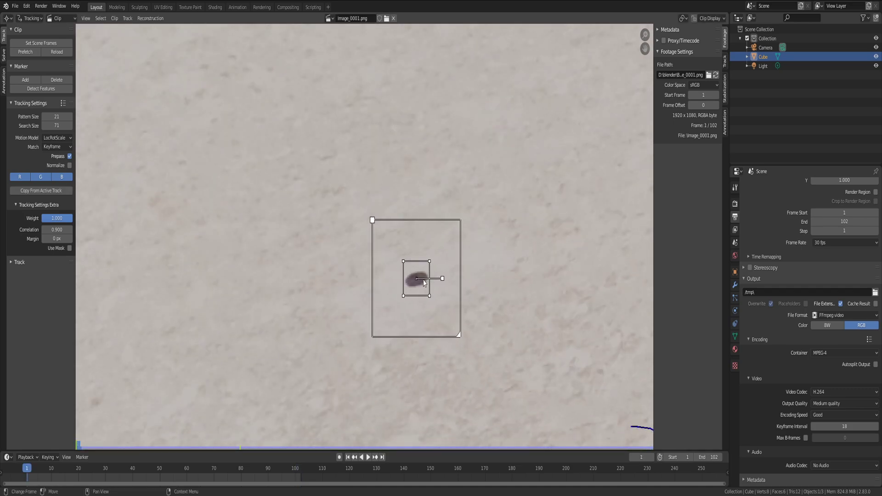
key("ctrl+t")
key("ctrl+l")
Add a fitted tracking marker on each of the six remaining dots in frame 1.
scroll(452, 234, "down", 4)
middle_click_drag(459, 239, 341, 222)
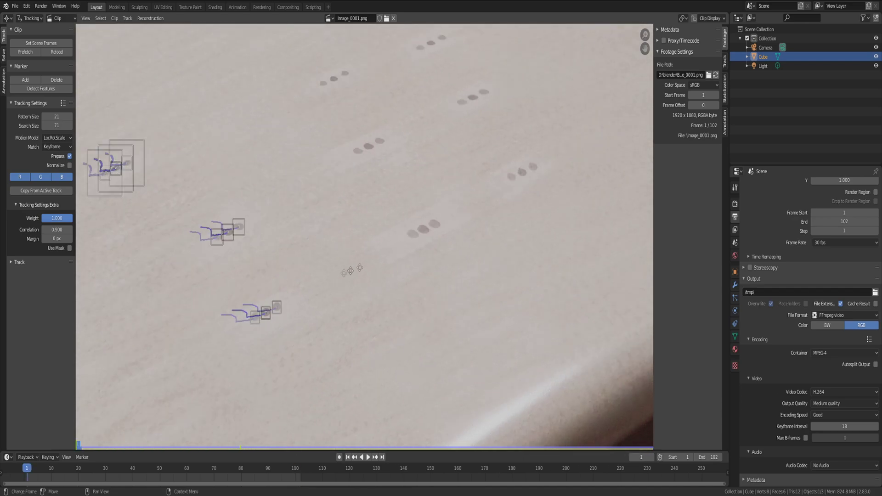
left_click(357, 286, "ctrl")
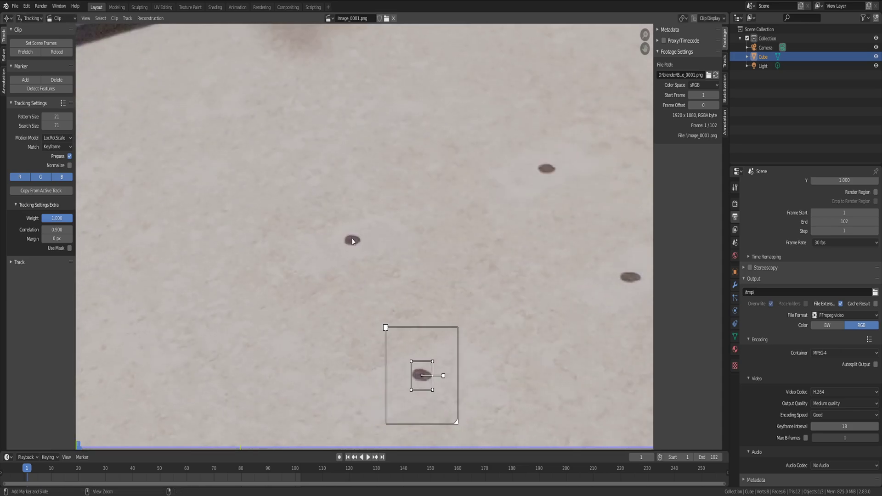
left_click(352, 241, "ctrl")
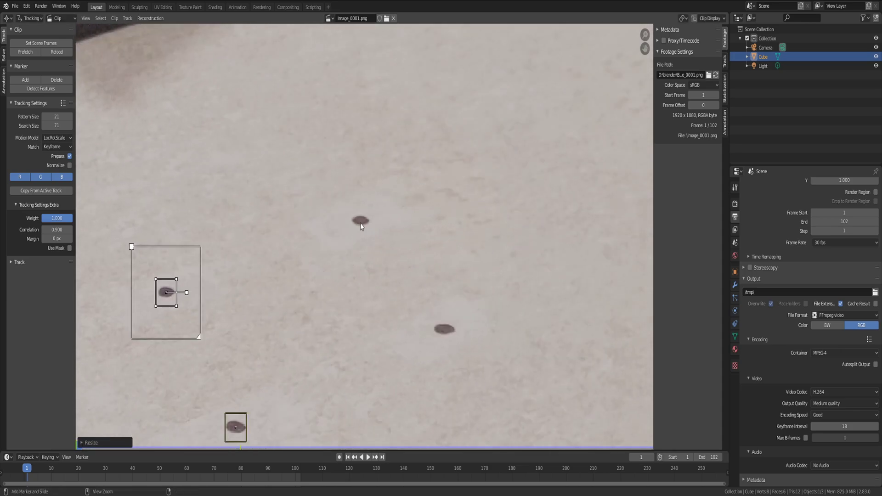
left_click(361, 222, "ctrl")
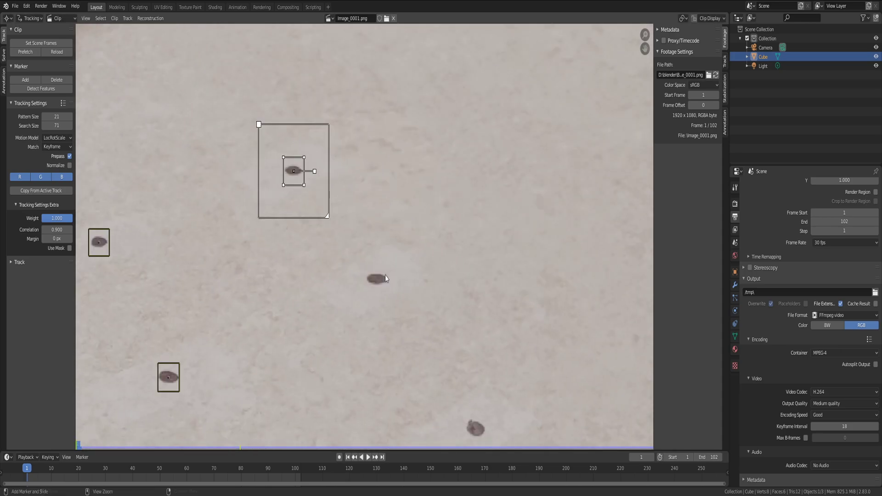
left_click(376, 278, "ctrl")
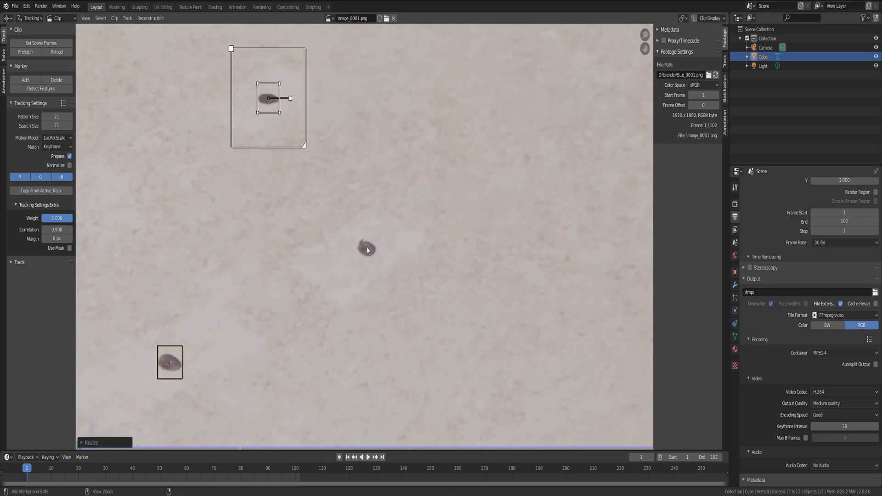
left_click(366, 248, "ctrl")
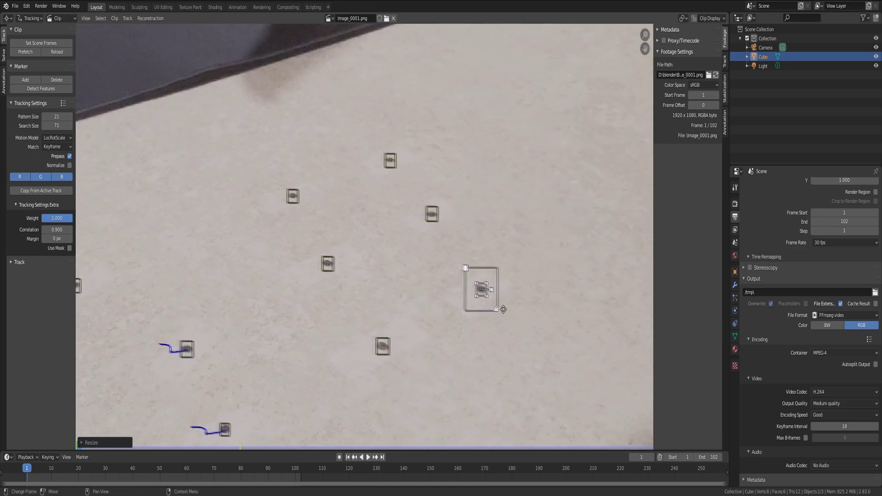
Select the six untracked markers, track them forward together through frame 102, and lock their tracks.
key("b")
left_click_drag(511, 368, 277, 143)
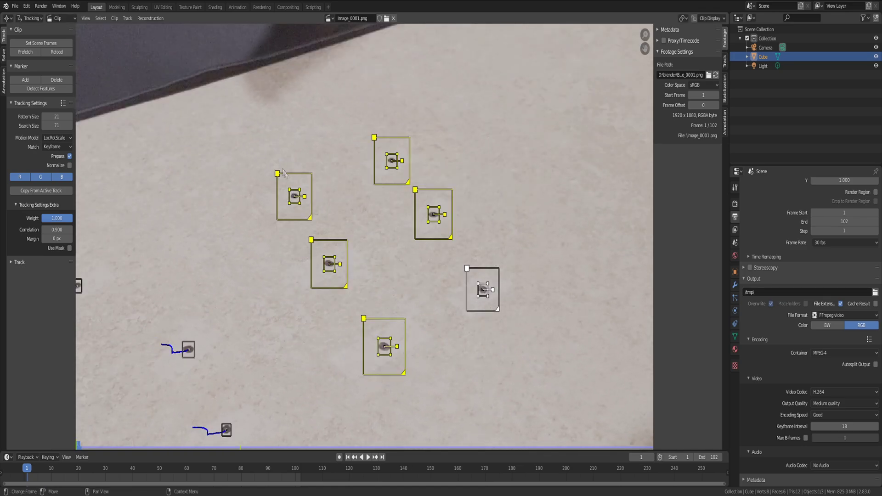
scroll(293, 182, "down", 2)
middle_click_drag(293, 182, 305, 181)
key("ctrl+t")
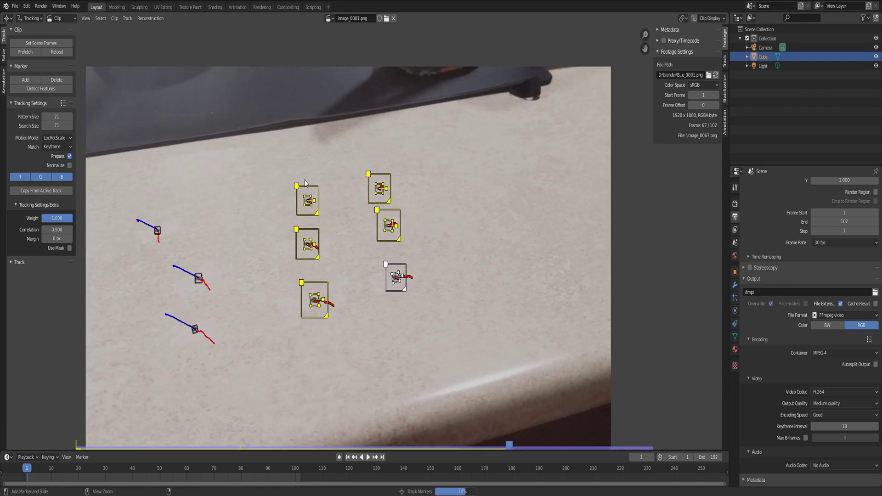
key("ctrl+l")
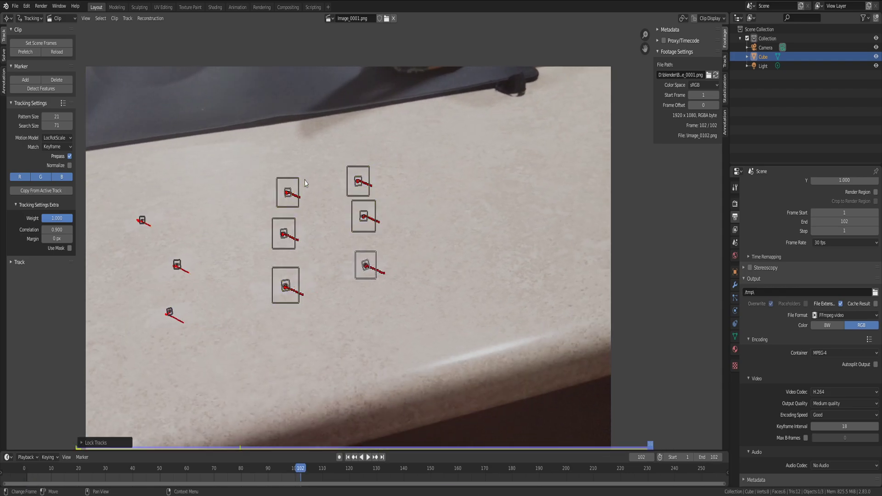
left_click(419, 206)
mouse_move(378, 213)
middle_mouse_down()
mouse_move(480, 210)
mouse_move(346, 217)
mouse_move(362, 220)
middle_mouse_up()
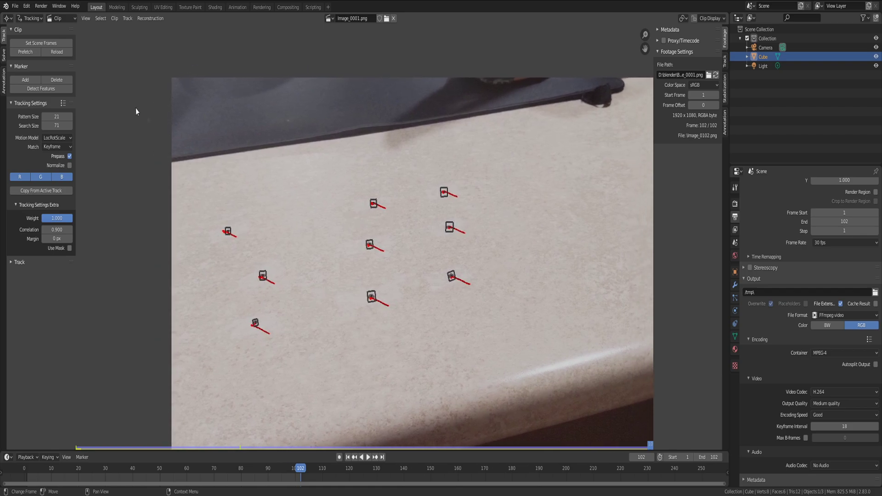
Configure the camera solve with automatic keyframe selection and refinement of focal length, K1 and K2.
left_click(3, 59)
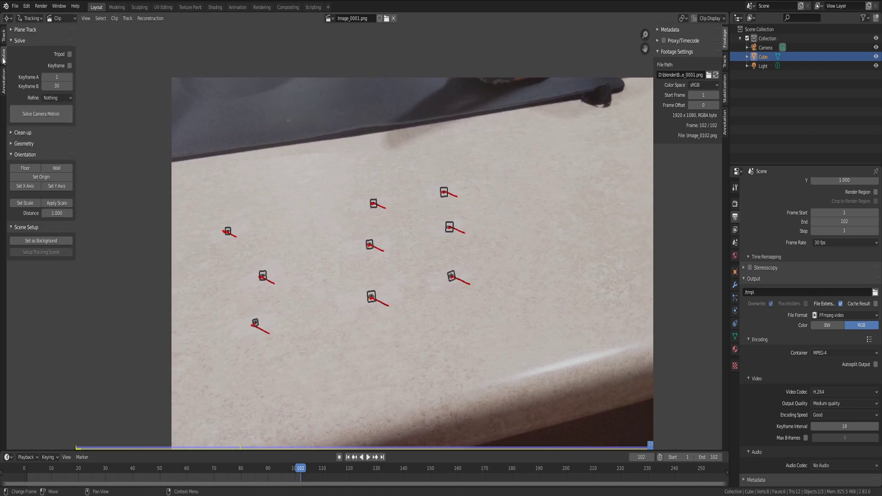
left_click(69, 66)
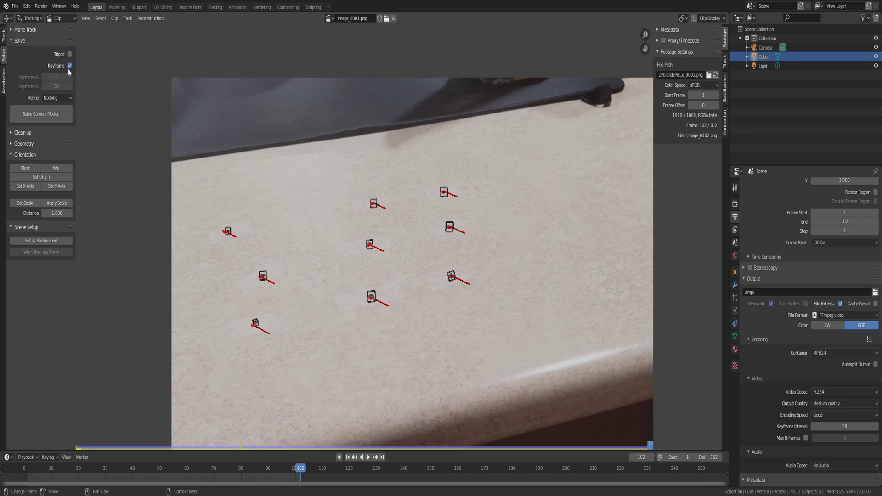
left_click(61, 96)
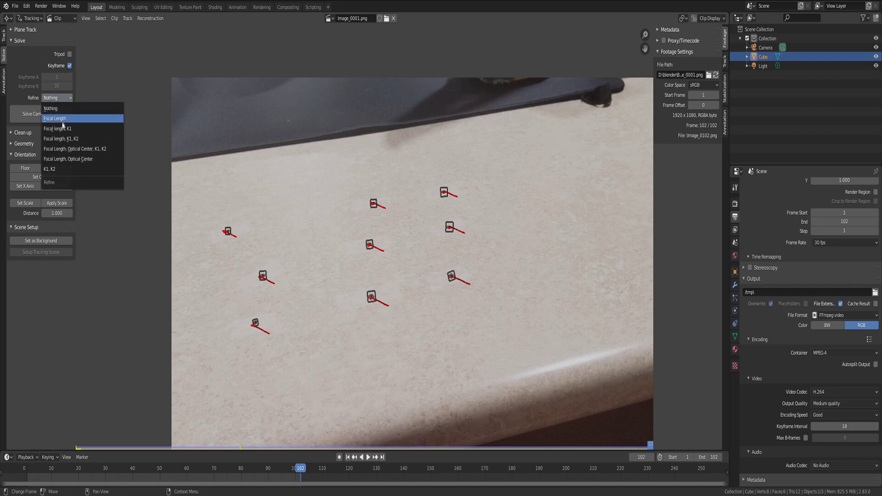
left_click(61, 139)
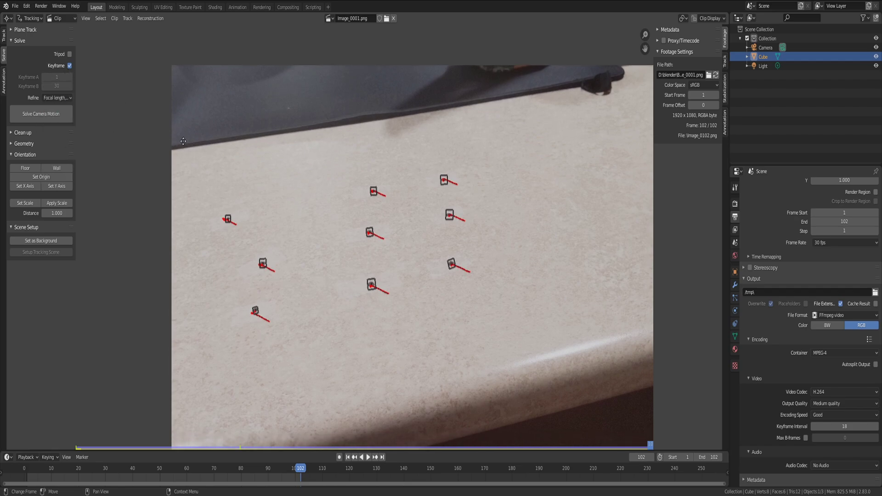
Solve the camera motion, repeating the solve twice to refine the result.
left_click(52, 113)
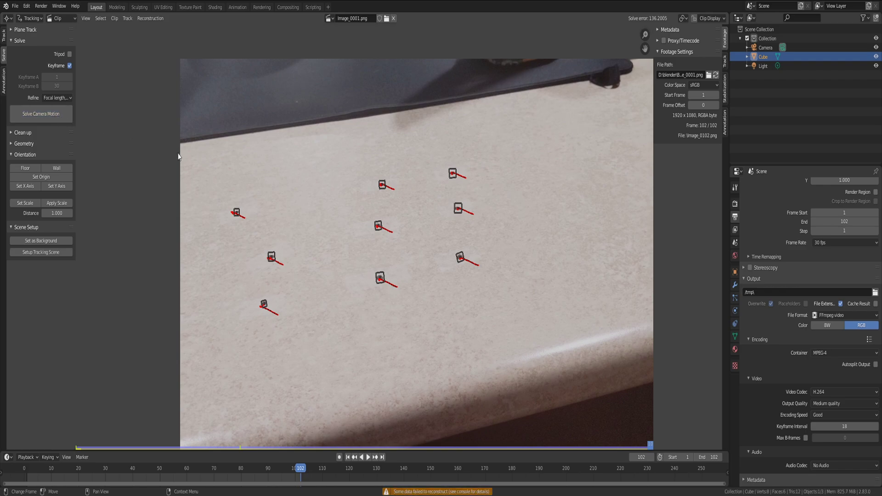
left_click(52, 115)
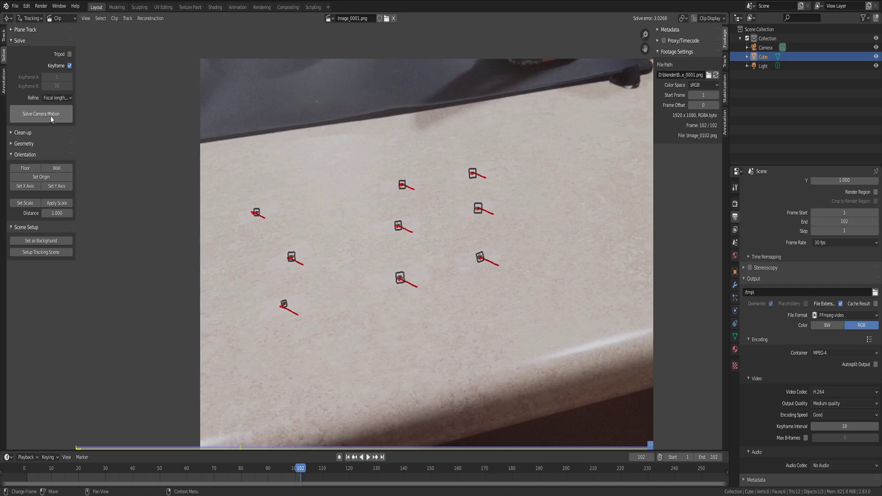
left_click(51, 117)
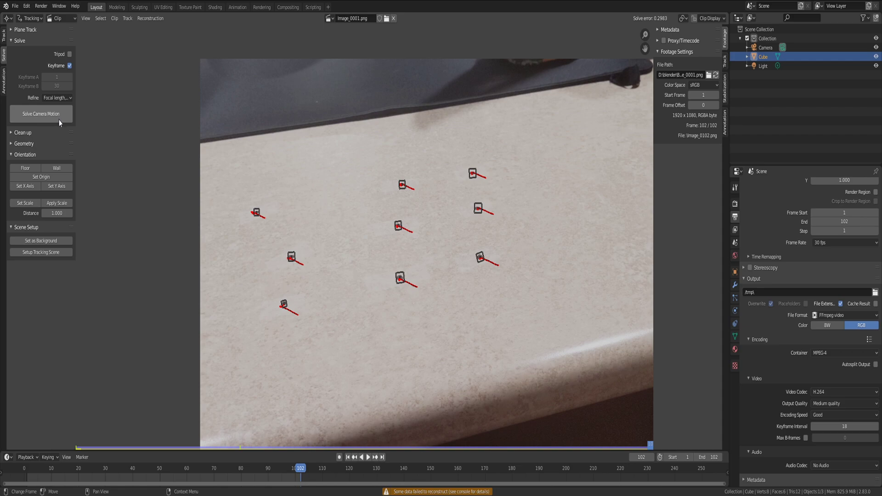
Split the clip editor horizontally and turn the lower area into a 3D Viewport showing the whole camera view.
scroll(312, 188, "down", 3)
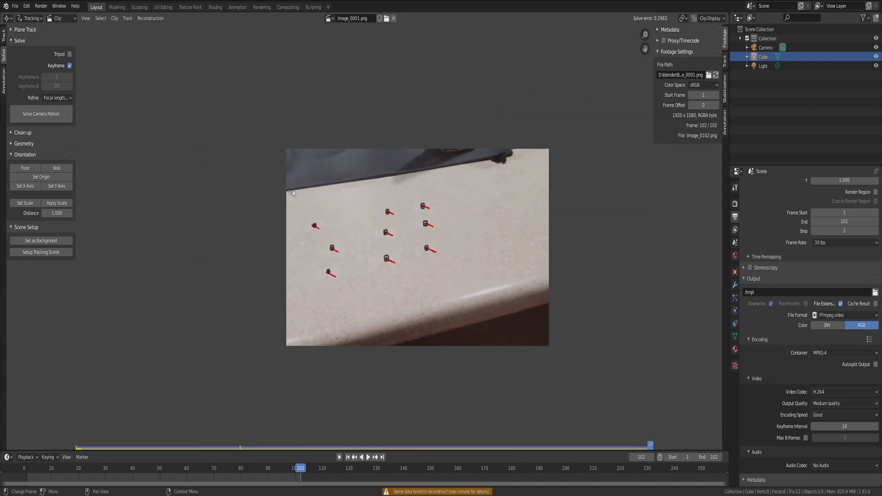
scroll(323, 198, "up", 2)
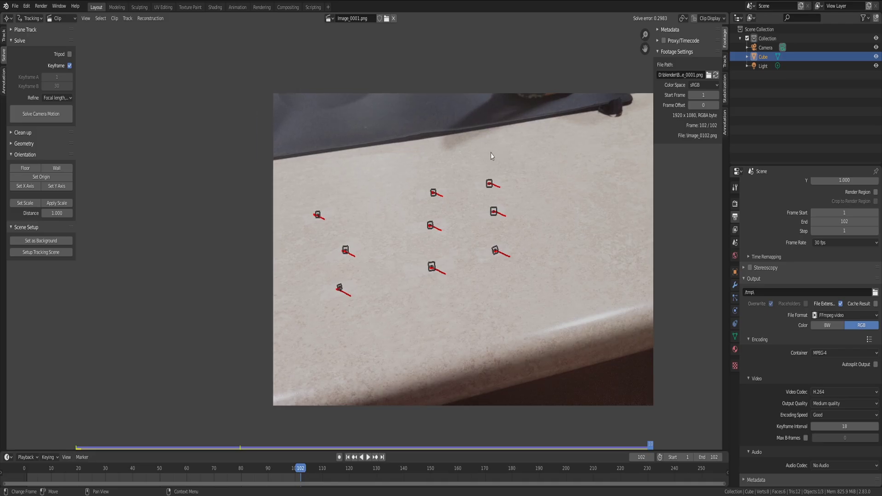
scroll(445, 152, "up", 4)
middle_click_drag(444, 153, 437, 155)
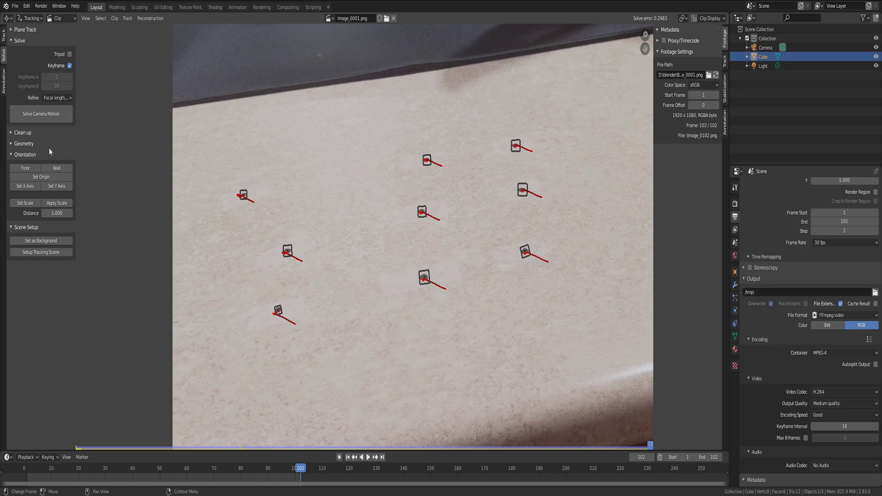
left_click_drag(2, 440, 10, 282)
left_click(8, 283)
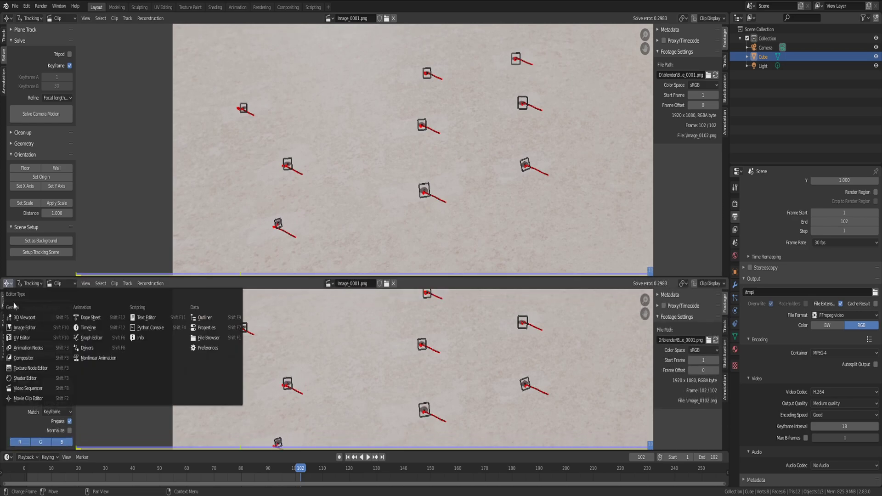
left_click(24, 317)
scroll(202, 357, "down", 5)
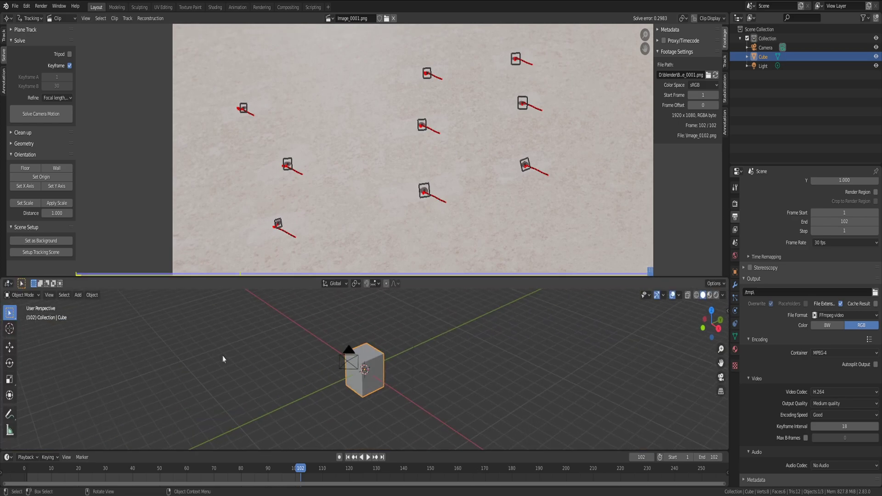
key("KP_0")
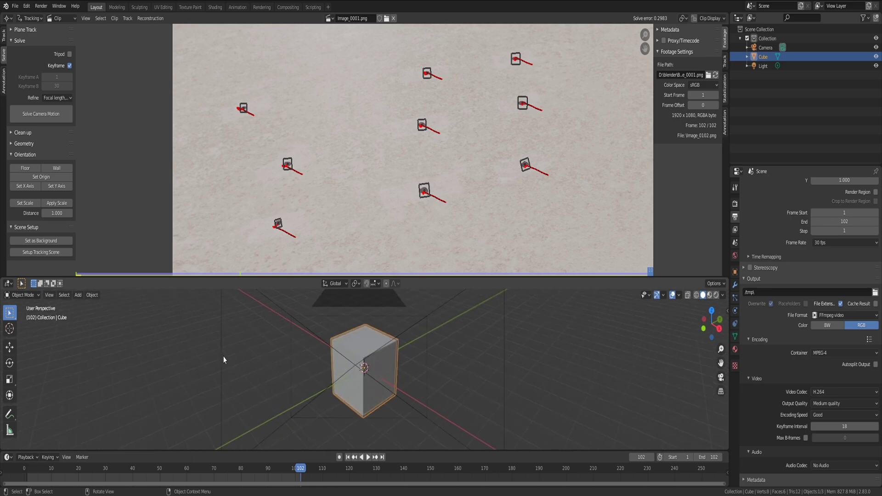
scroll(340, 334, "down", 4)
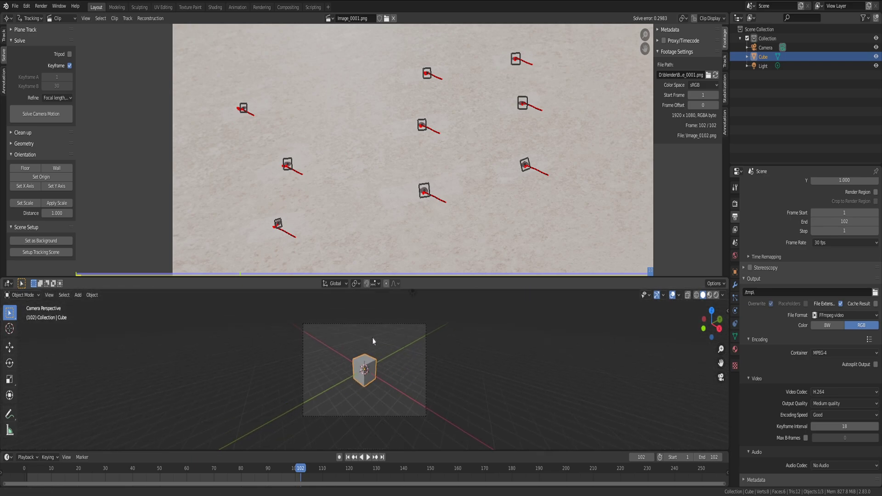
scroll(381, 337, "up", 1)
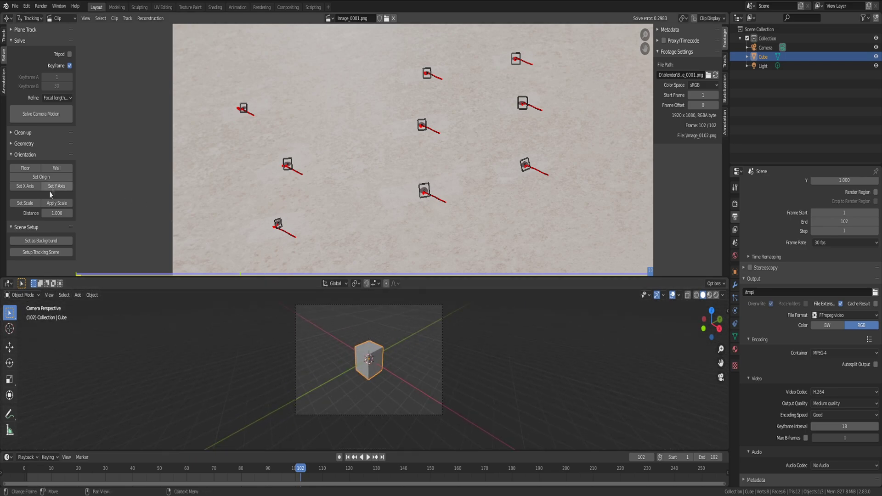
Set up the tracking scene from the solved clip.
left_click(40, 256)
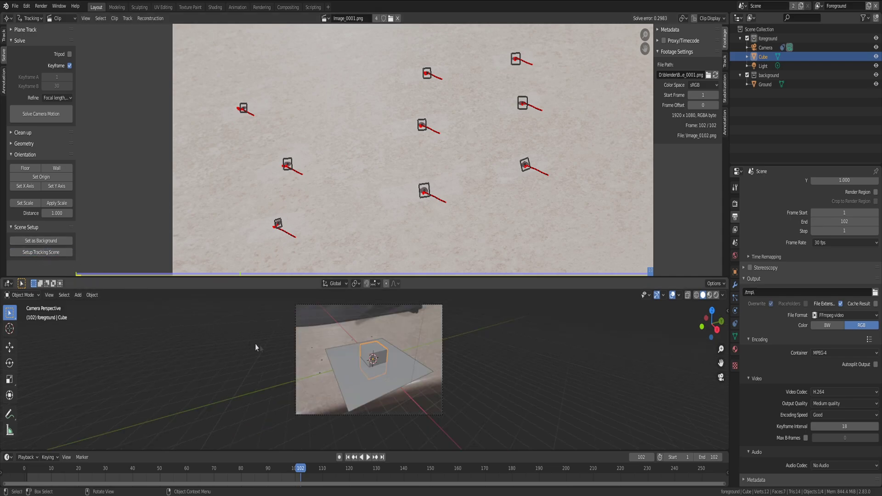
scroll(299, 353, "up", 3)
middle_click_drag(298, 354, 351, 376, "shift")
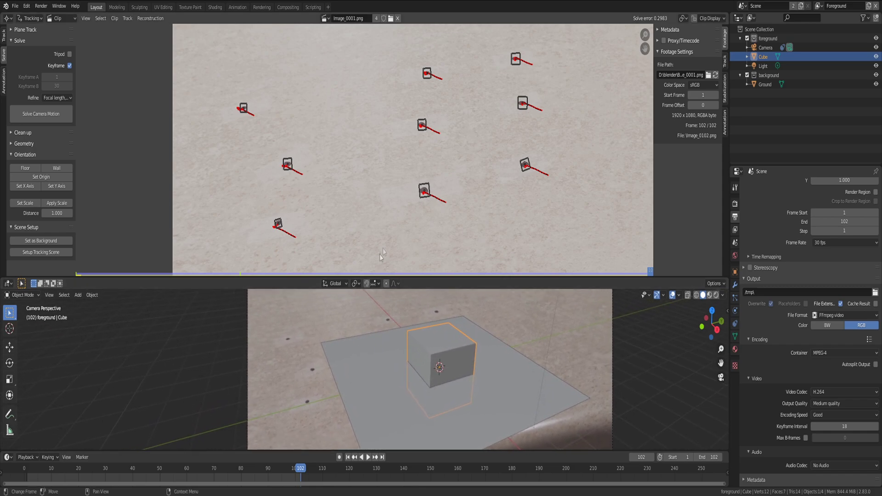
Set the scene origin at the central tracking marker.
scroll(399, 227, "down", 2)
scroll(399, 224, "up", 1)
middle_click_drag(402, 163, 400, 171)
left_click(410, 147)
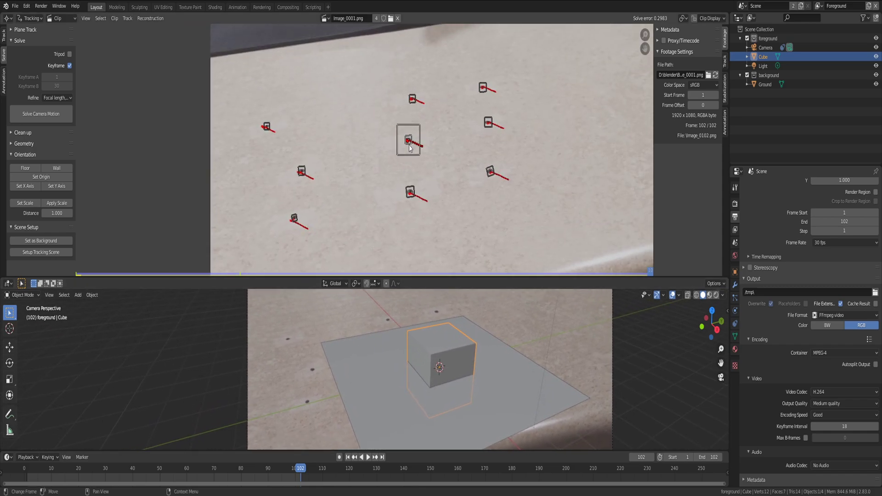
left_click(67, 176)
scroll(367, 314, "down", 5)
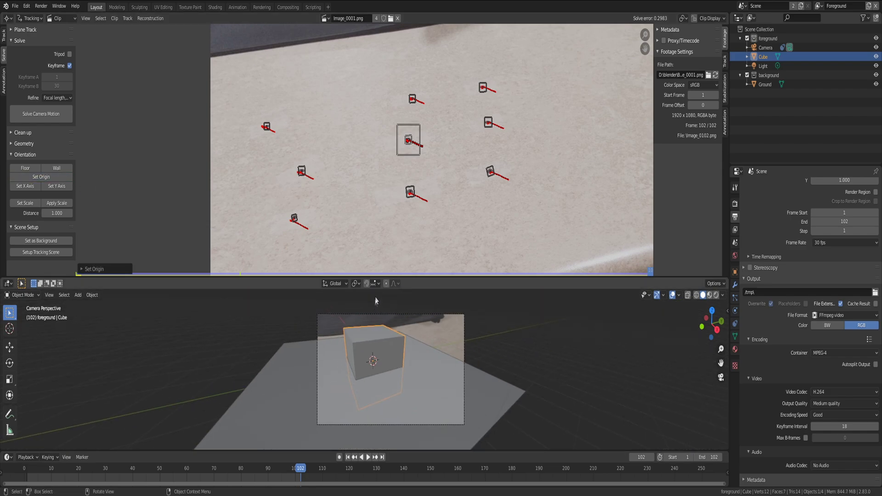
Define the floor from the lowest marker, the leftmost marker and the middle one of the right-hand column, and reset the origin on the central marker.
left_click(297, 219)
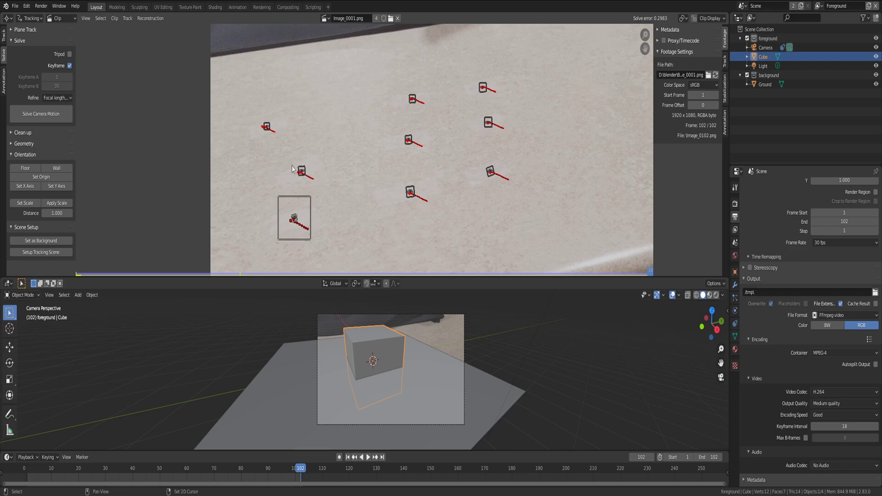
left_click(273, 131, "shift")
left_click(488, 124, "shift")
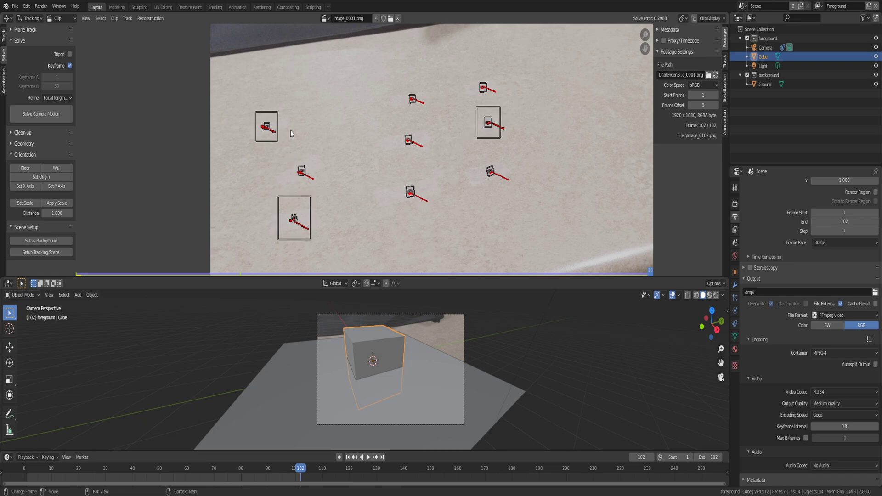
left_click(18, 169)
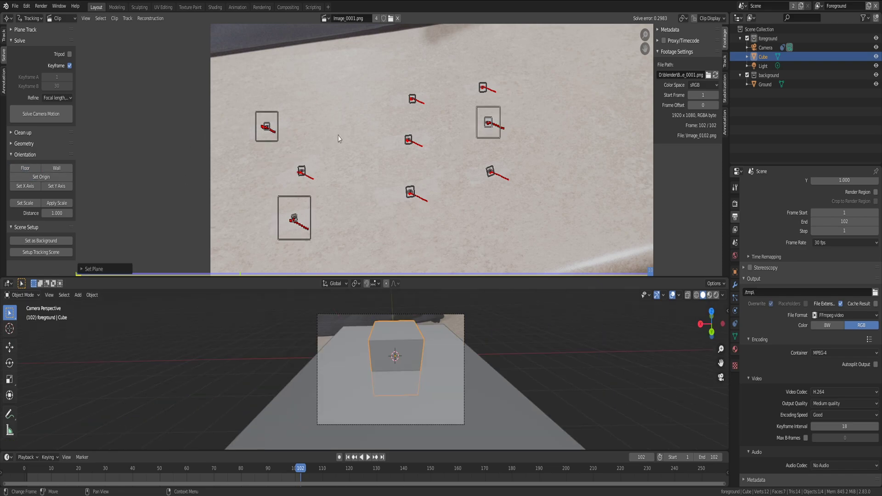
left_click(409, 140)
left_click(41, 177)
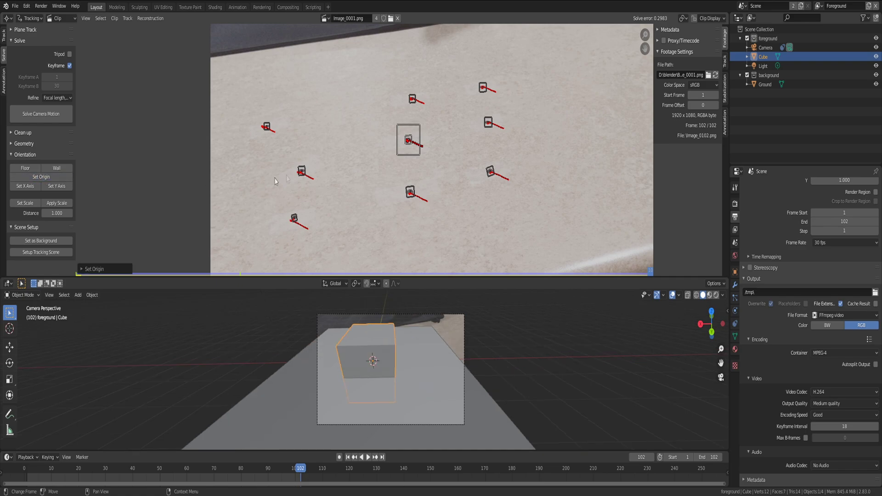
Try to set the X axis from the marker just above the central one.
left_click(410, 99)
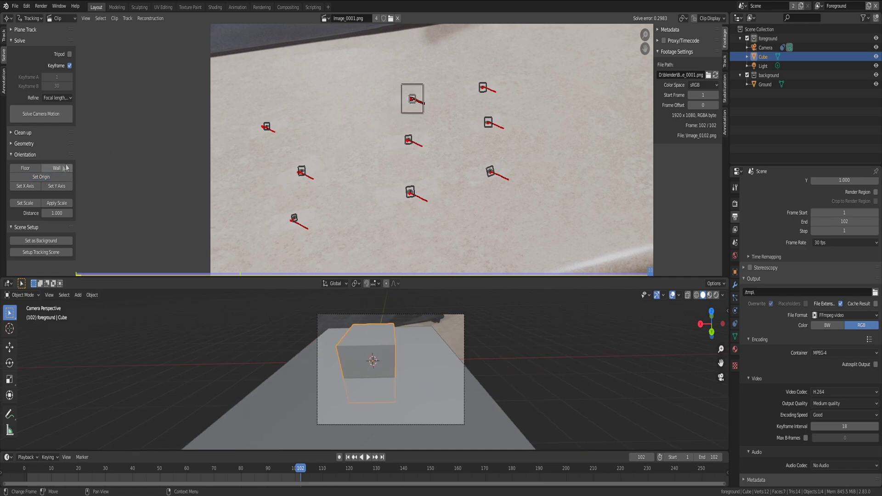
left_click(32, 188)
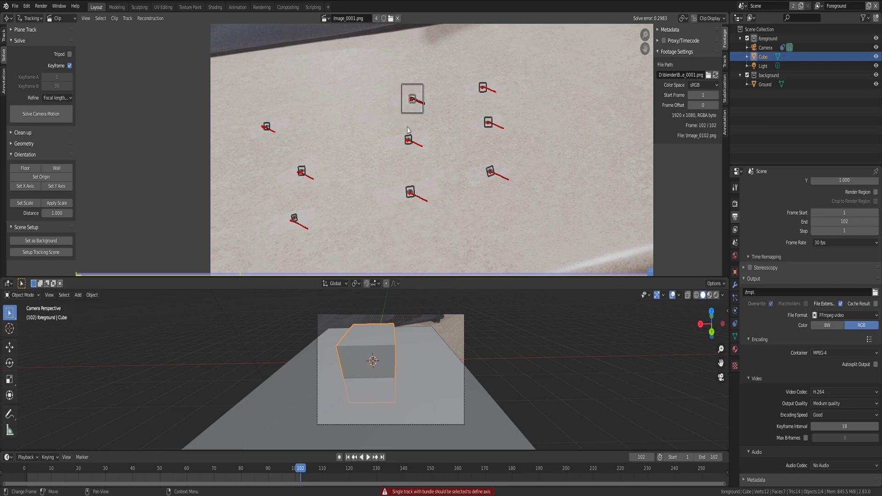
Set the scene scale using a distance of 3 between the central marker and the middle marker of the left-hand group.
left_click(409, 140)
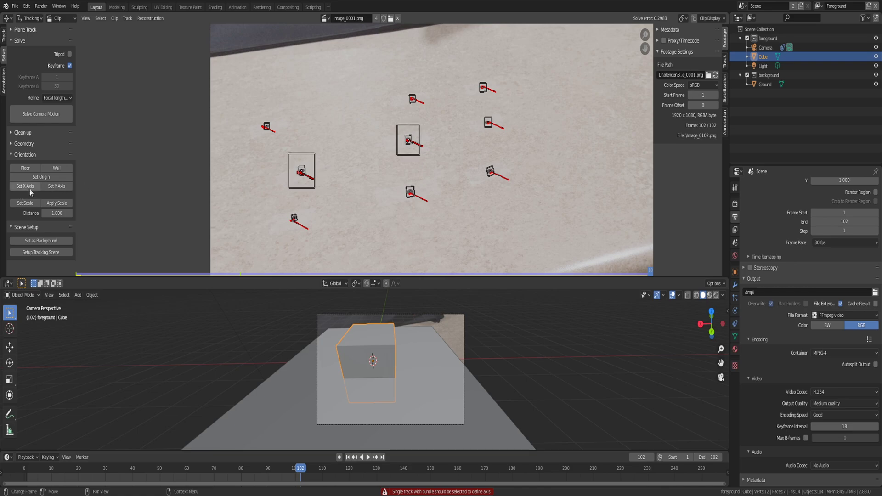
left_click(35, 204)
left_click(58, 214)
type("3")
key("Return")
left_click(29, 205)
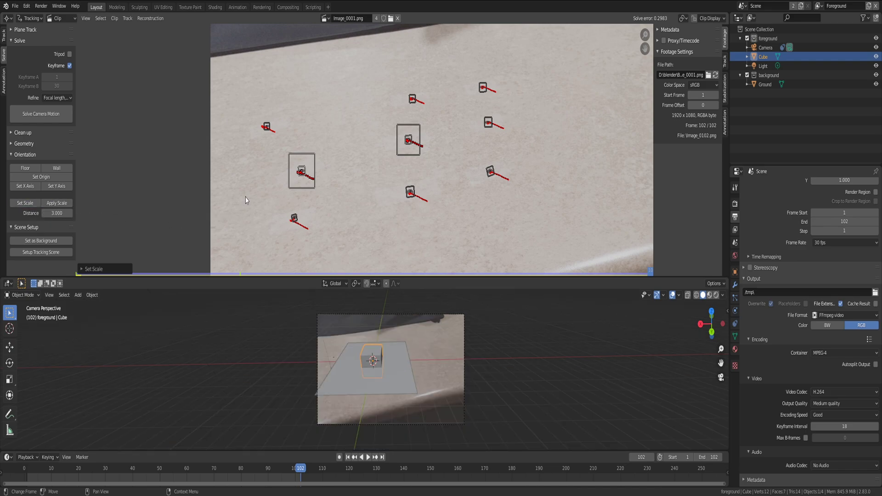
Set the X axis from the middle marker of the left-hand group and the Y axis from the lowest marker.
left_click(310, 171)
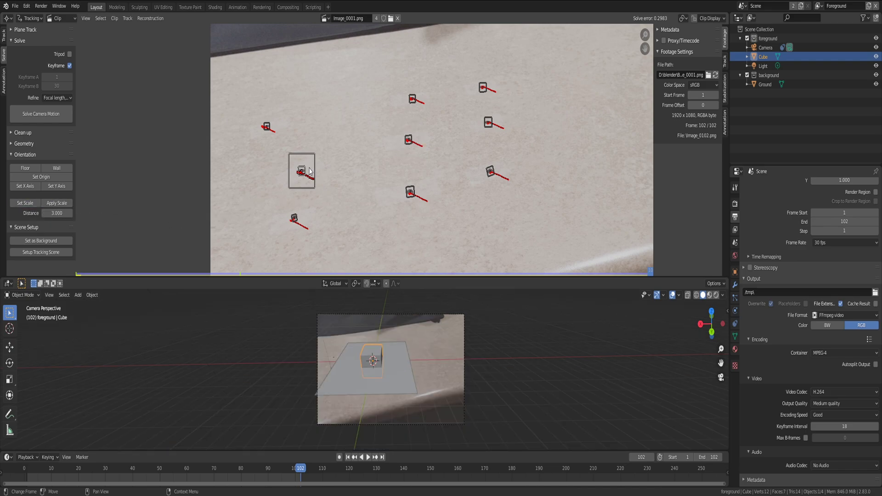
left_click(29, 187)
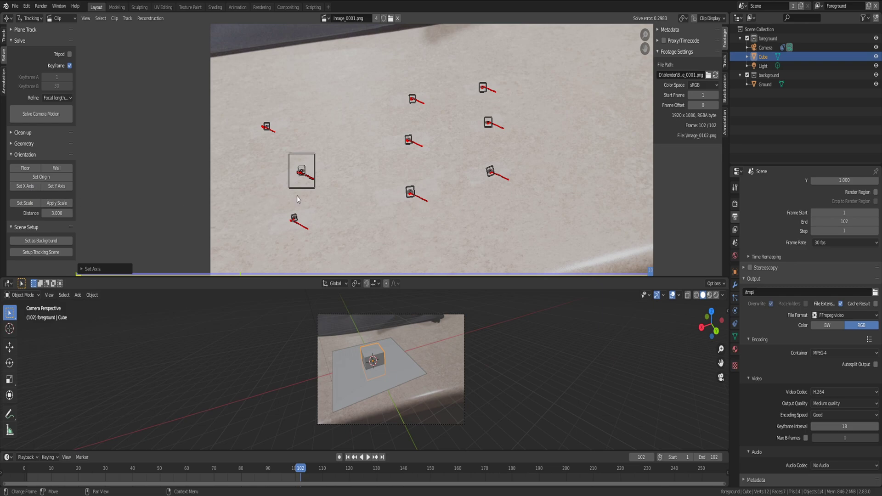
left_click(297, 216)
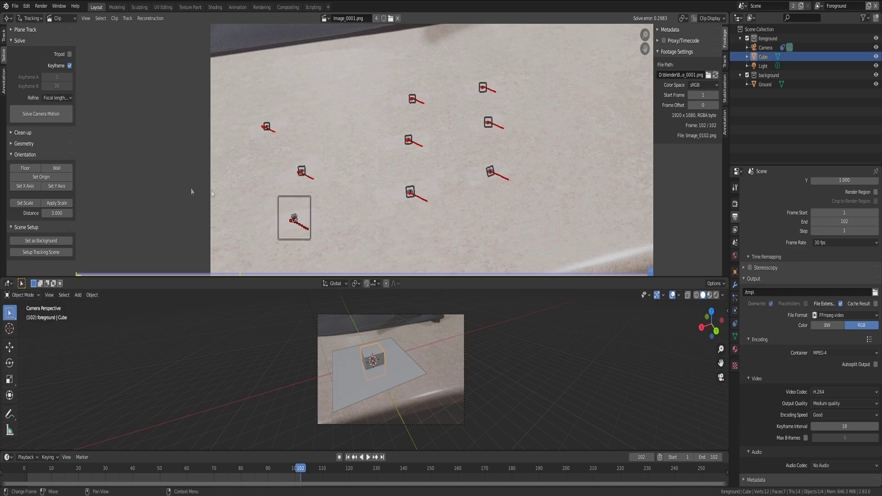
left_click(45, 189)
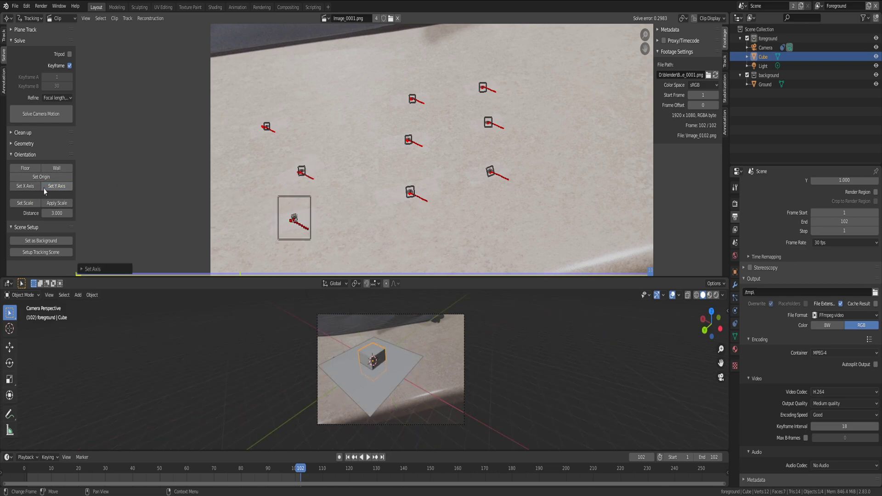
Set the X axis from the middle marker of the left-hand group, replacing the axis taken from the lowest marker.
left_click(31, 187)
left_click(292, 178)
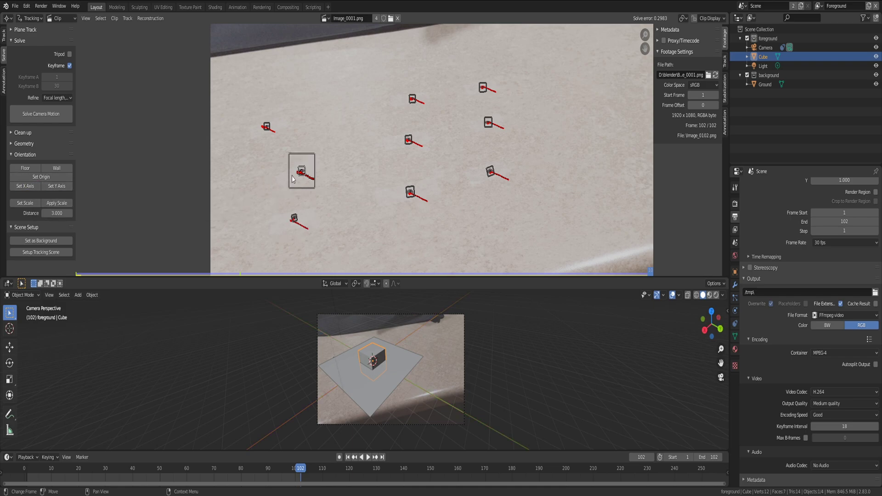
left_click(36, 186)
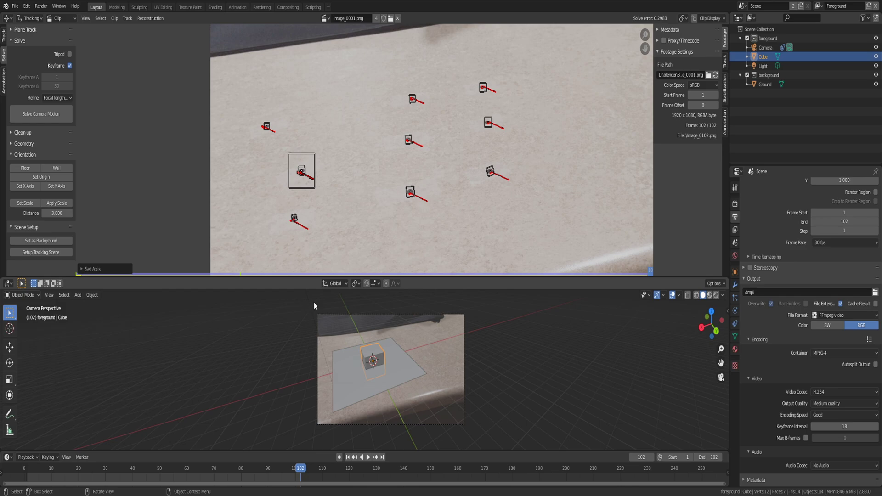
scroll(360, 325, "up", 4)
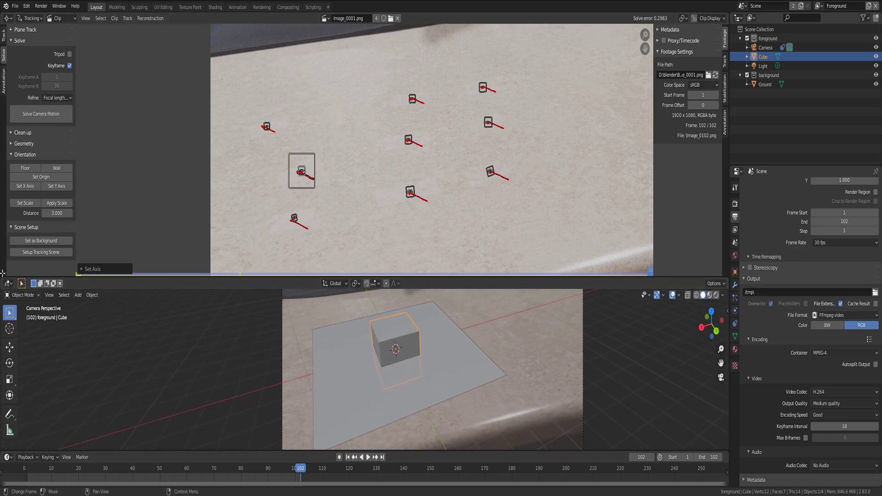
left_click_drag(2, 267, 4, 248)
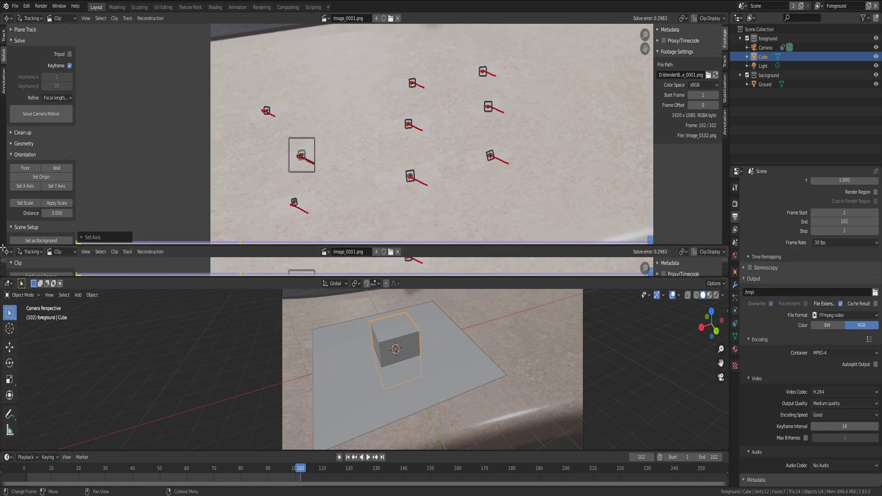
right_click(3, 249)
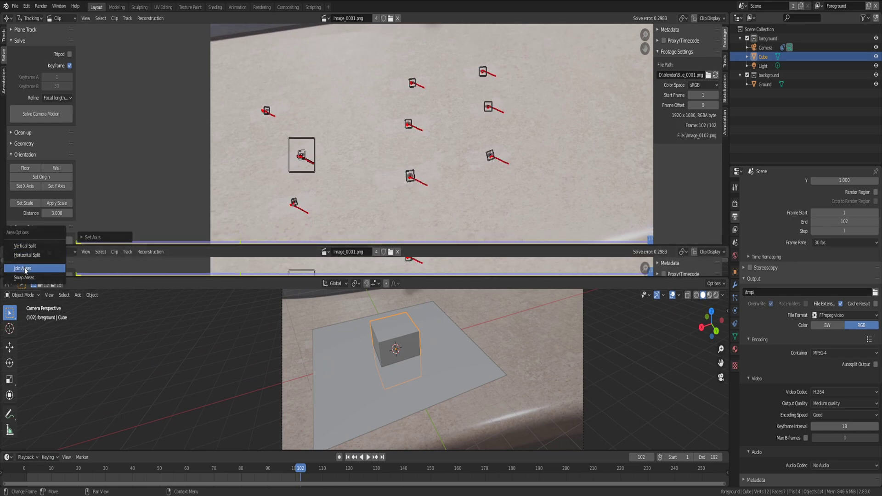
left_click(20, 268)
left_click(55, 213)
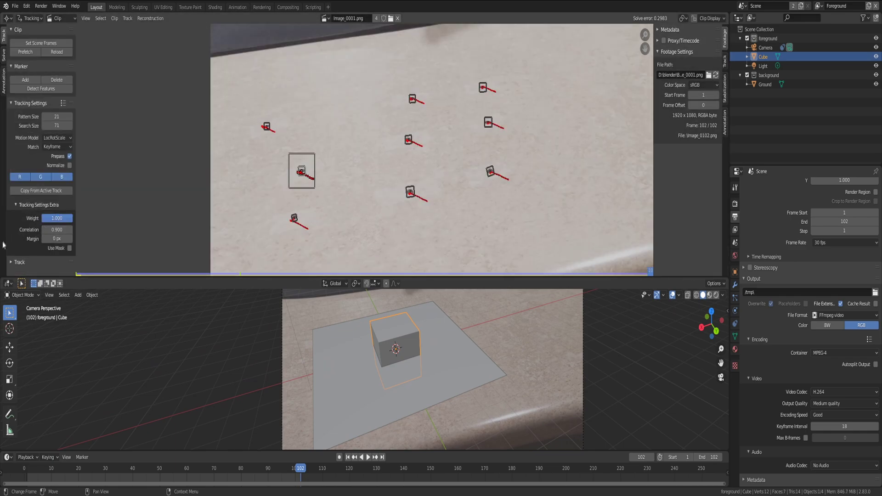
Join the clip editor and 3D viewport areas so that the 3D viewport takes over the space.
right_click(2, 276)
left_click(6, 278)
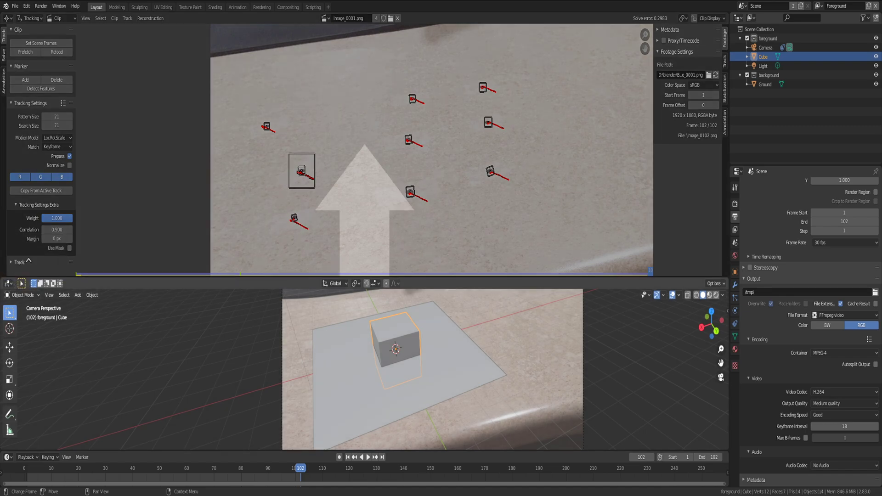
left_click(146, 208)
Play back the animation through the camera to check how the cube and ground follow the countertop footage.
scroll(396, 239, "up", 5)
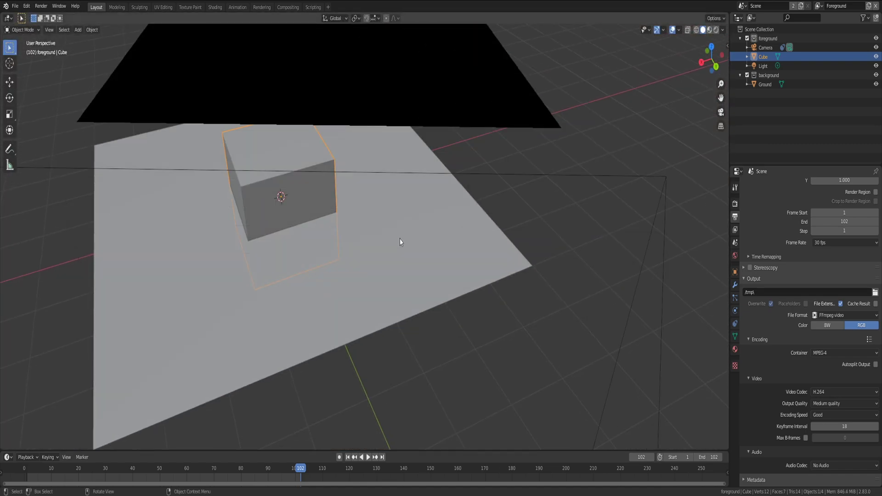
key("space")
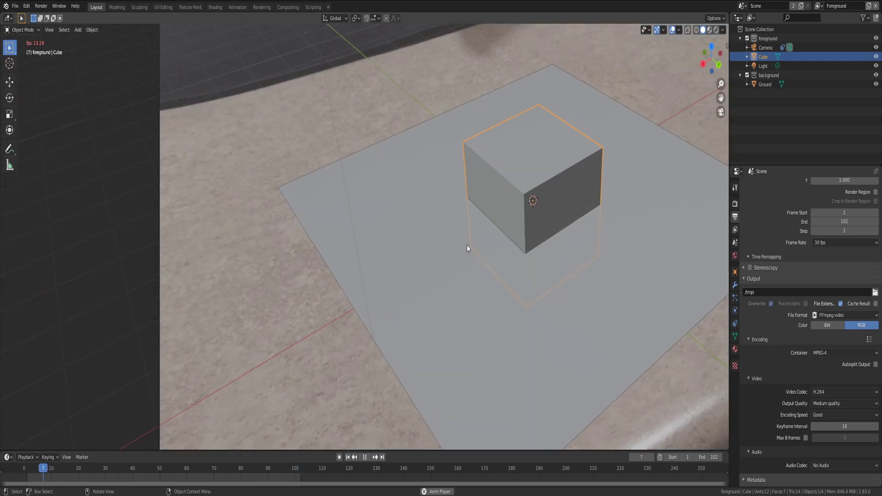
scroll(447, 243, "down", 3)
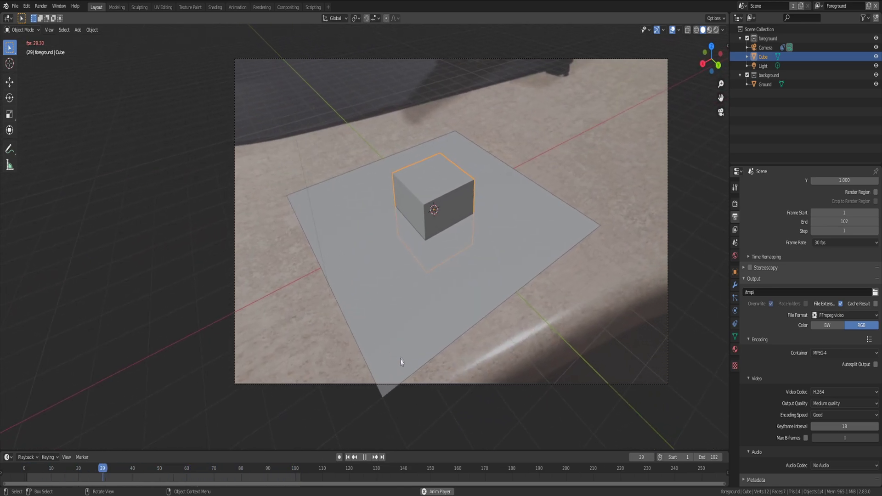
key("space")
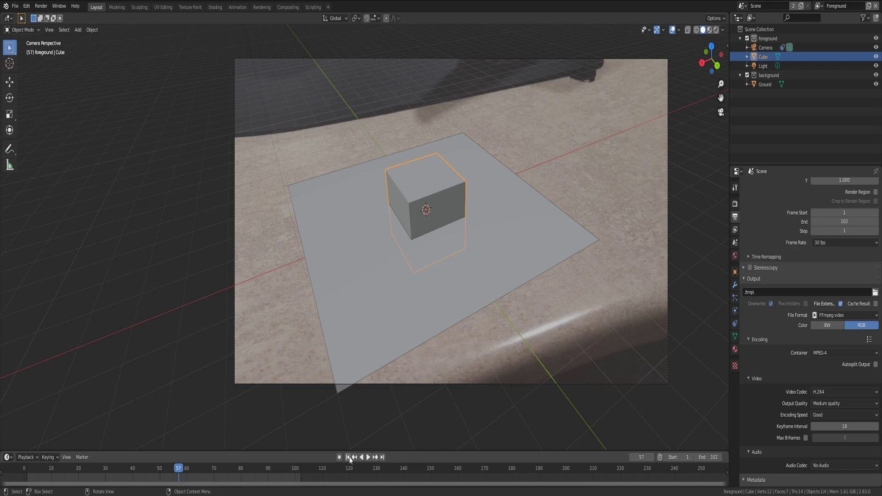
Set the render engine to Cycles with the Supported feature set and GPU Compute as the device.
left_click(734, 204)
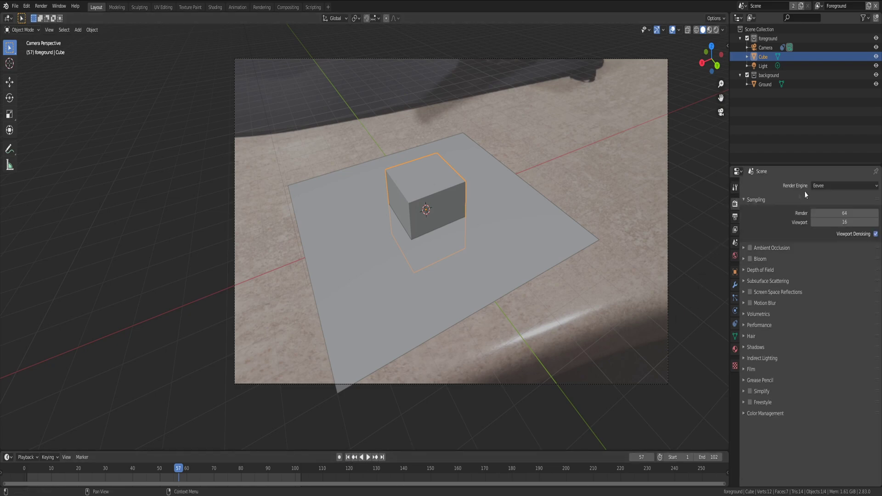
left_click(829, 185)
left_click(822, 216)
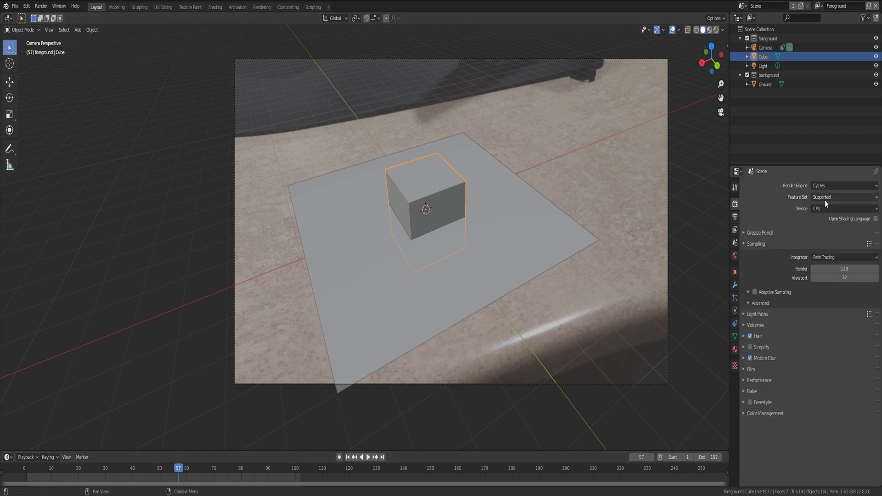
left_click(825, 197)
left_click(821, 208)
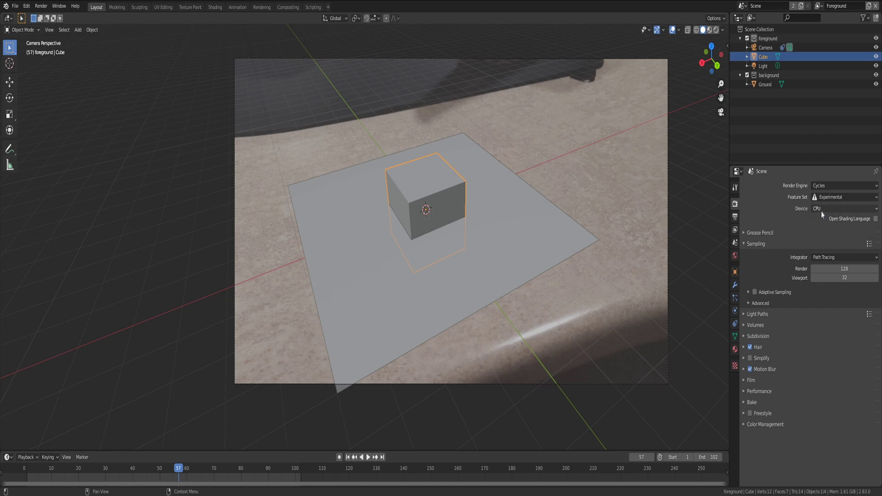
left_click(822, 208)
left_click(822, 229)
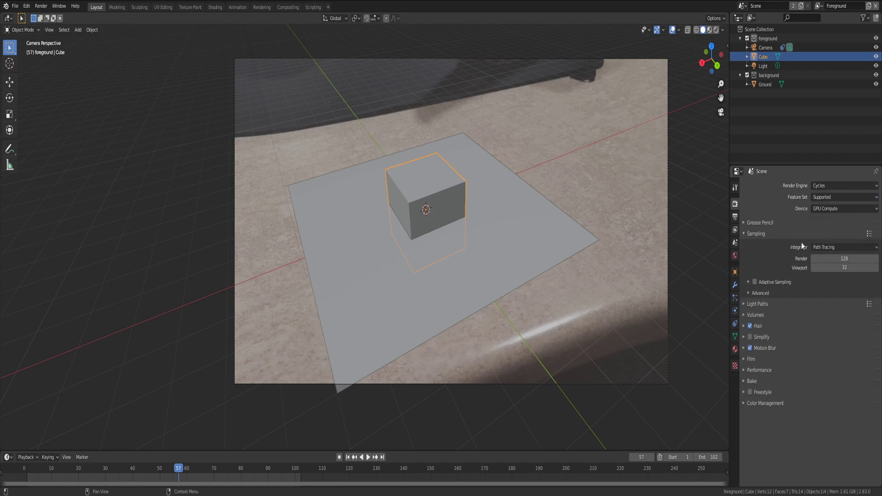
Show the viewport in Rendered shading and enable the Transparent option in the film settings.
left_click(716, 31)
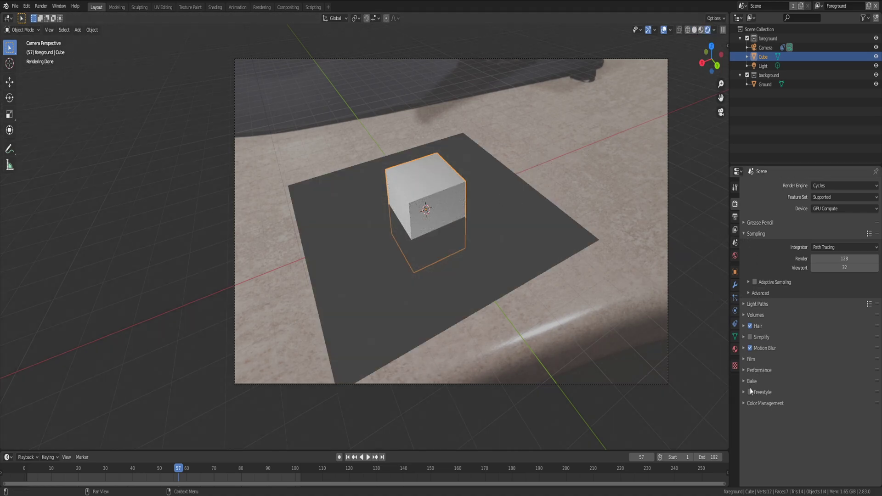
left_click(746, 359)
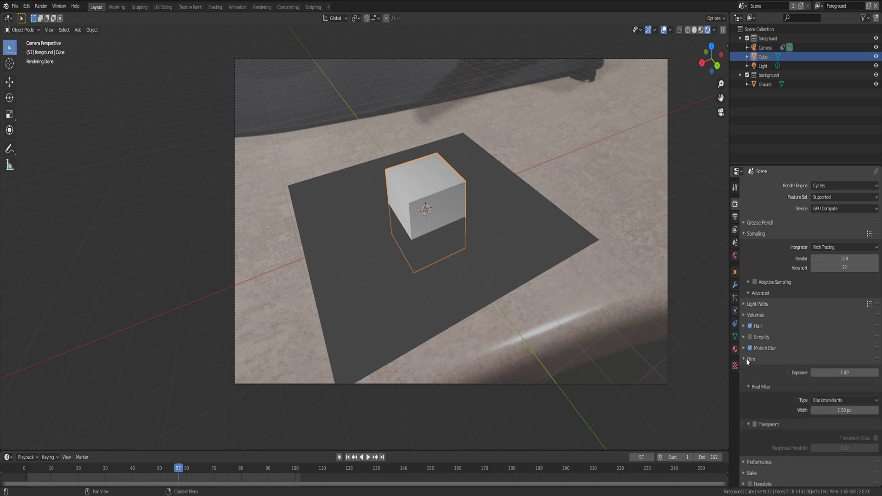
left_click(754, 424)
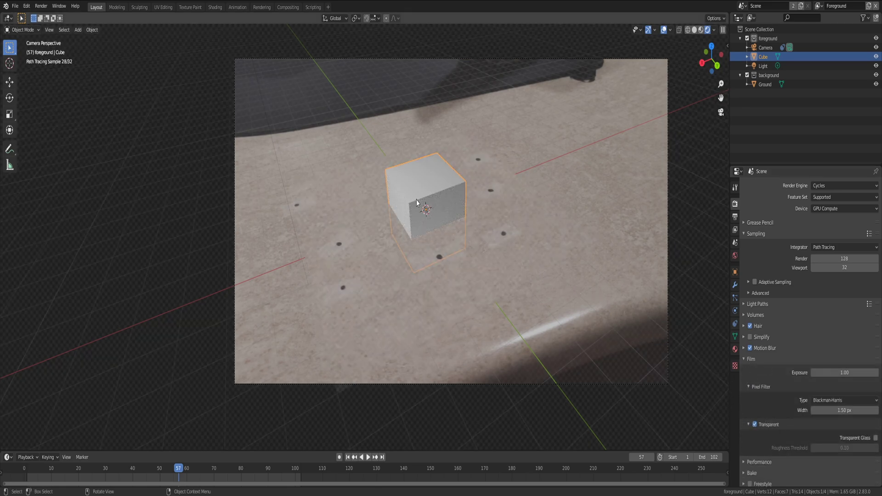
Move the cube up by 1 m along the Z axis.
left_click(444, 211)
left_click(433, 202)
type("gz1")
key("Return")
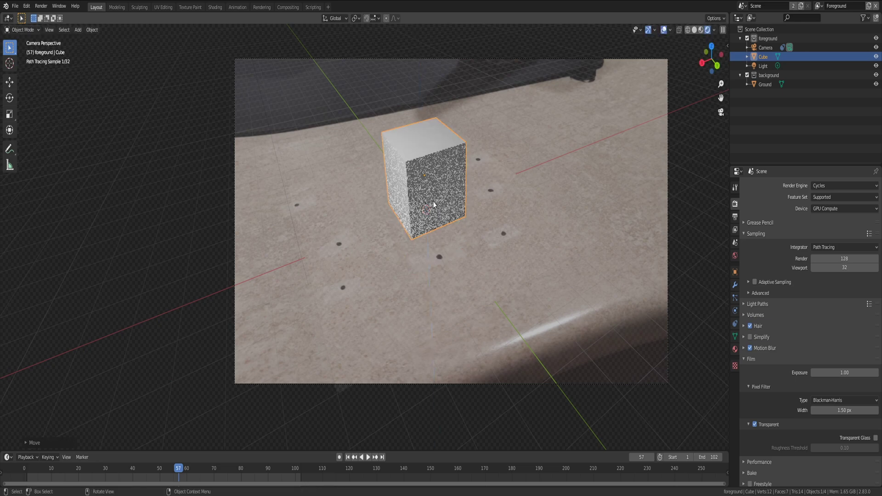
Play back the rendered animation to check the raised cube's tracking, and delete the cube.
left_click(625, 401)
key("space")
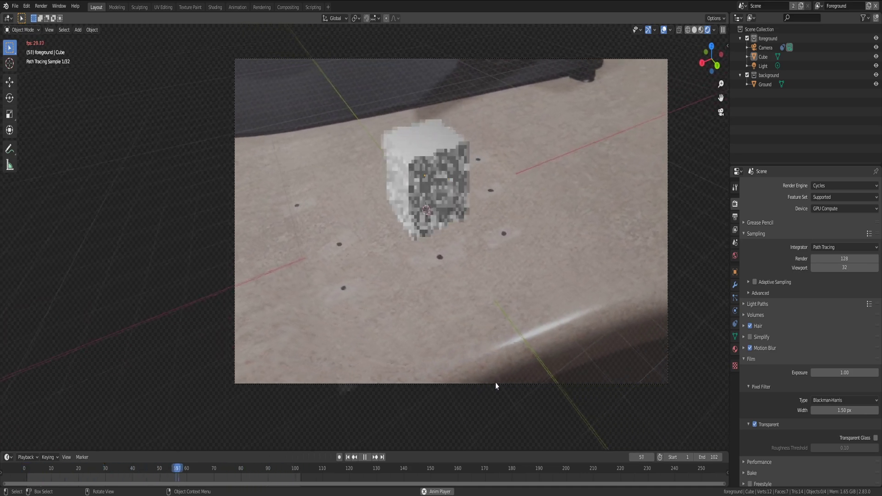
key("space")
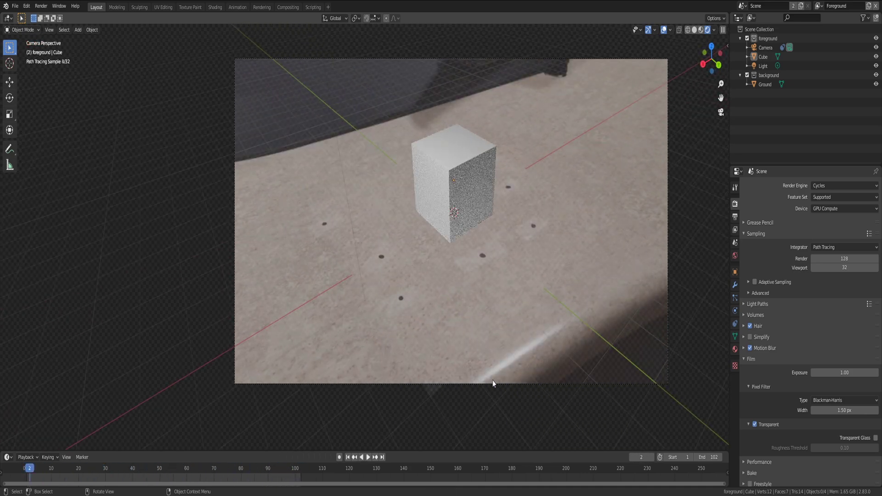
left_click(449, 210)
key("Delete")
Search the add-on preferences for "extra" and enable Add Mesh: Extra Objects.
left_click(26, 6)
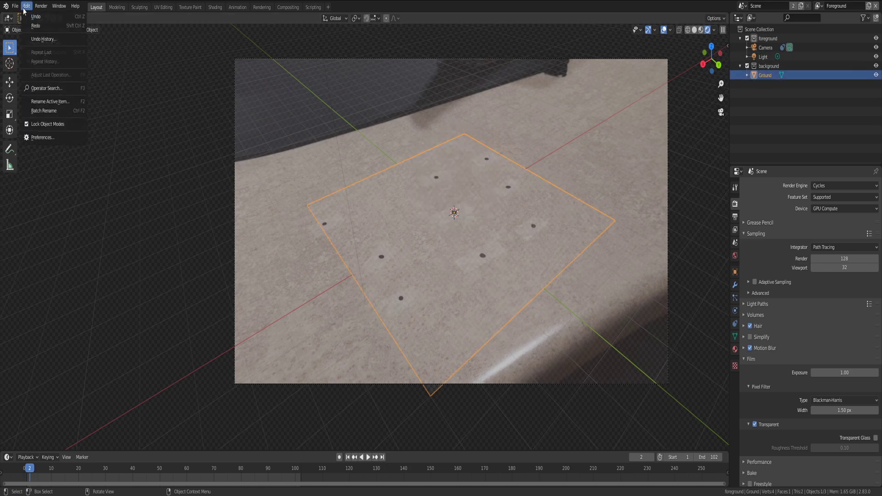
left_click(41, 138)
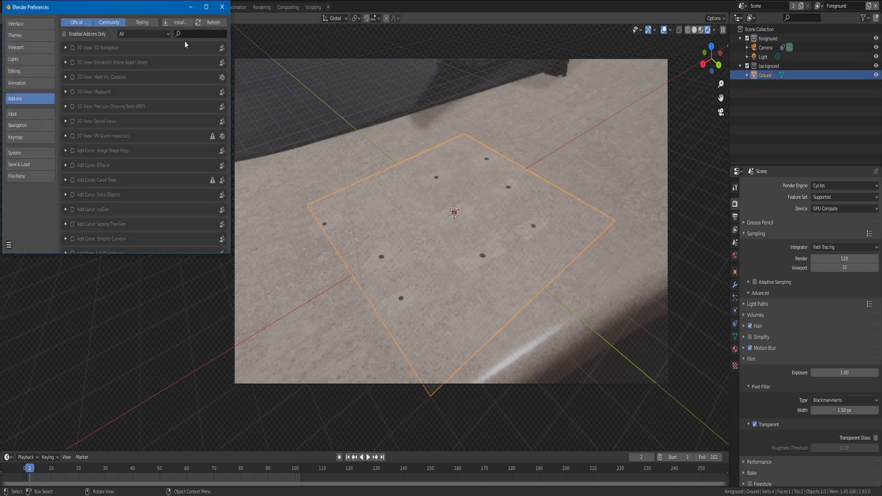
left_click(187, 34)
type("extra")
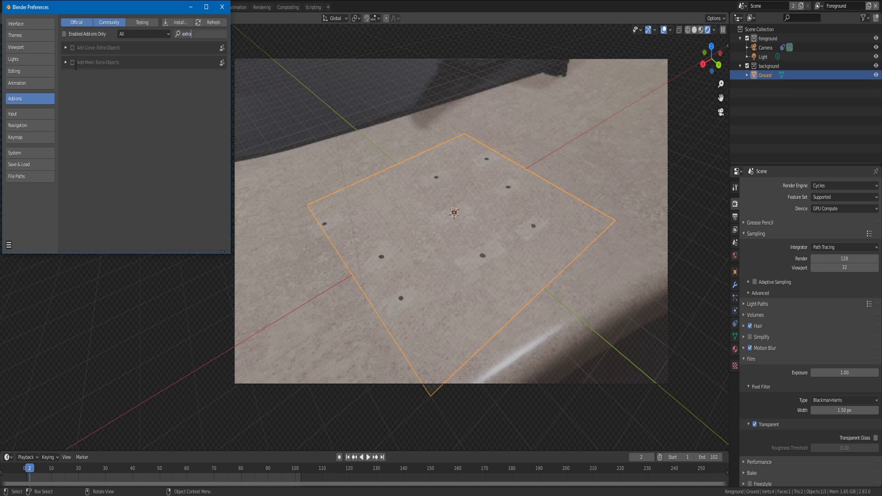
left_click(78, 78)
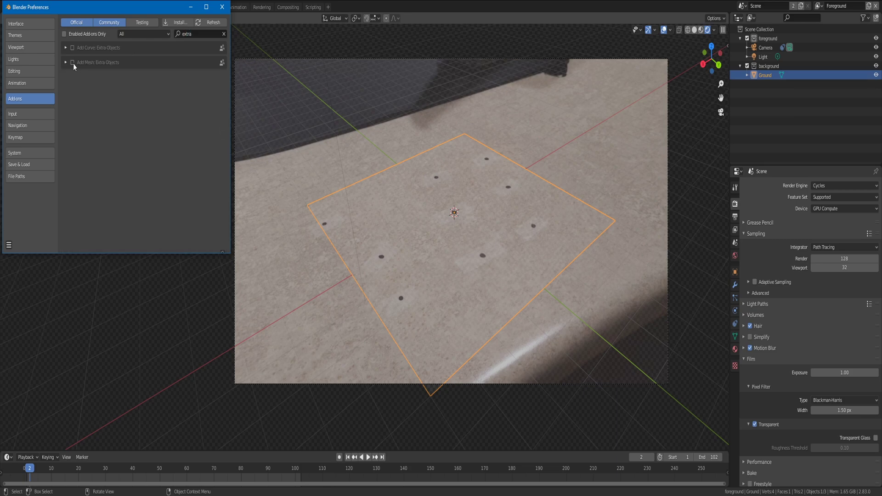
left_click(222, 7)
Add a torus knot mesh at the origin and set its resolution to 256.
key("shift+a")
mouse_move(435, 185)
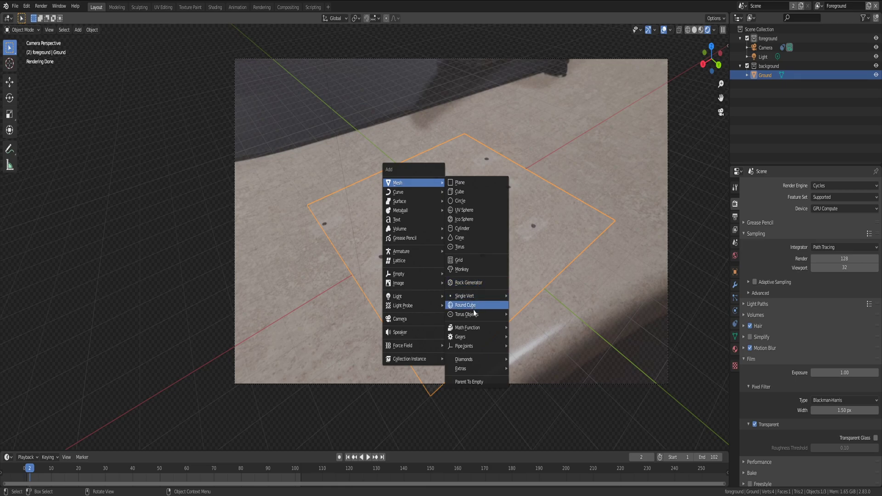
mouse_move(480, 317)
left_click(537, 333)
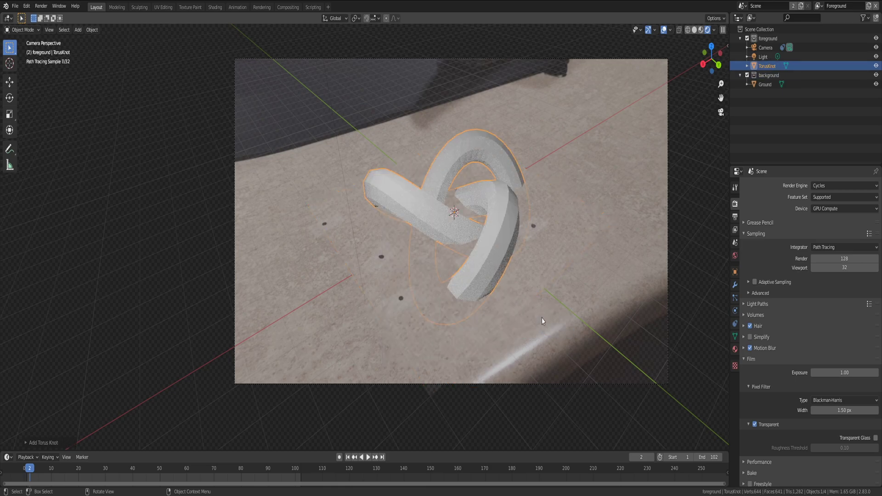
left_click(44, 442)
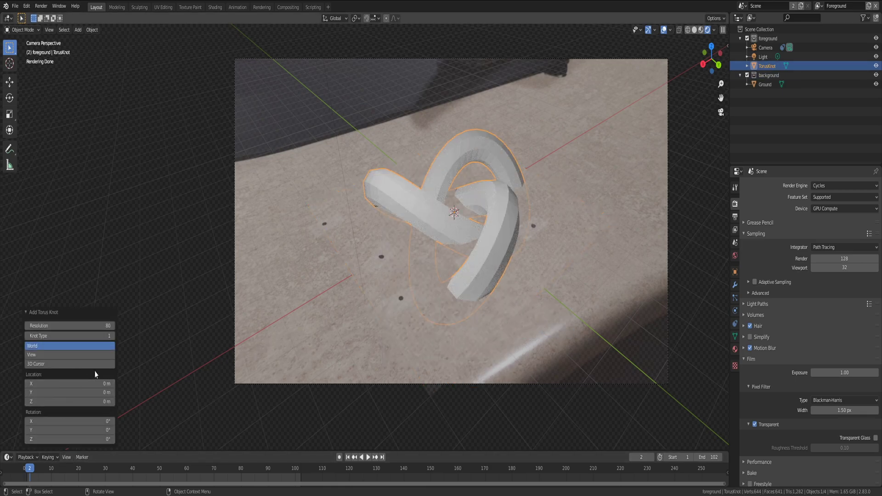
left_click_drag(83, 326, 164, 326)
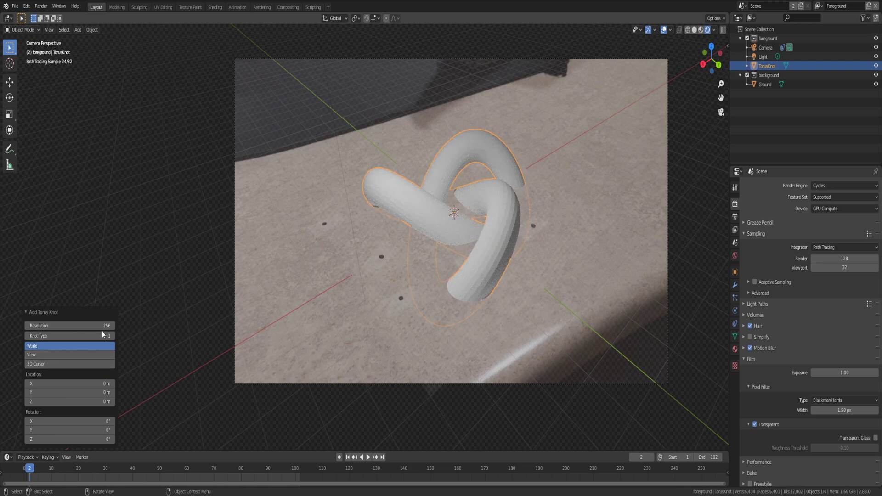
Apply smooth shading to the torus knot.
right_click(421, 248)
left_click(414, 244)
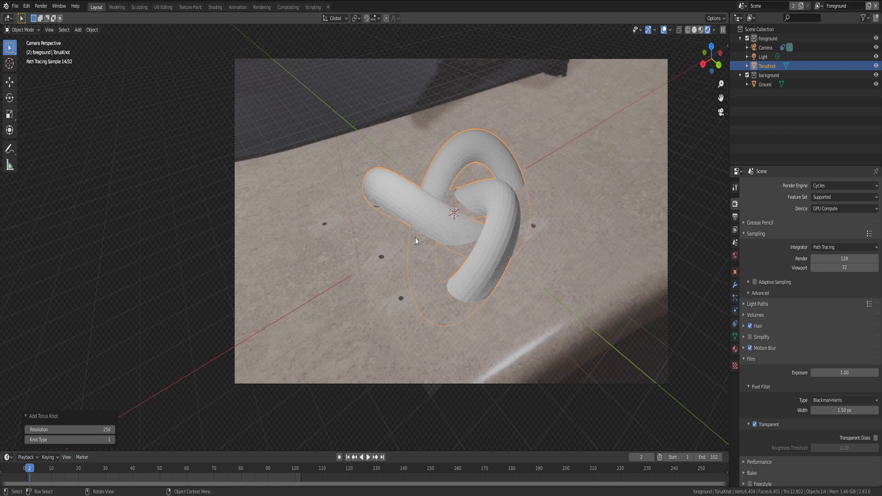
right_click(415, 239)
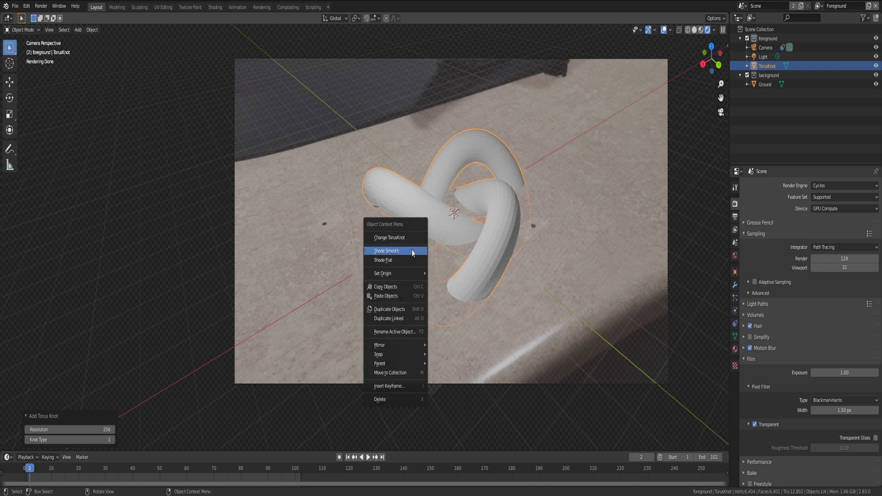
left_click(394, 252)
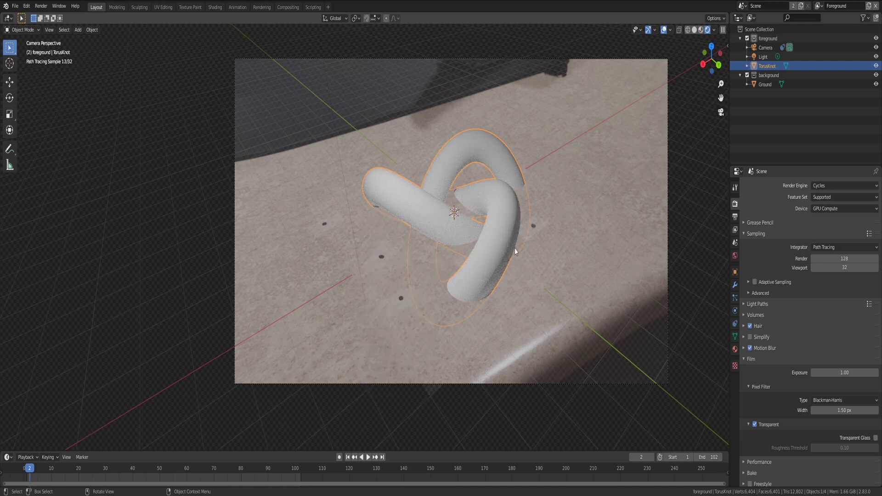
Try raising the torus knot about 1.78 m along Z and scaling it to about 0.41.
key("g")
key("z")
left_click(520, 186)
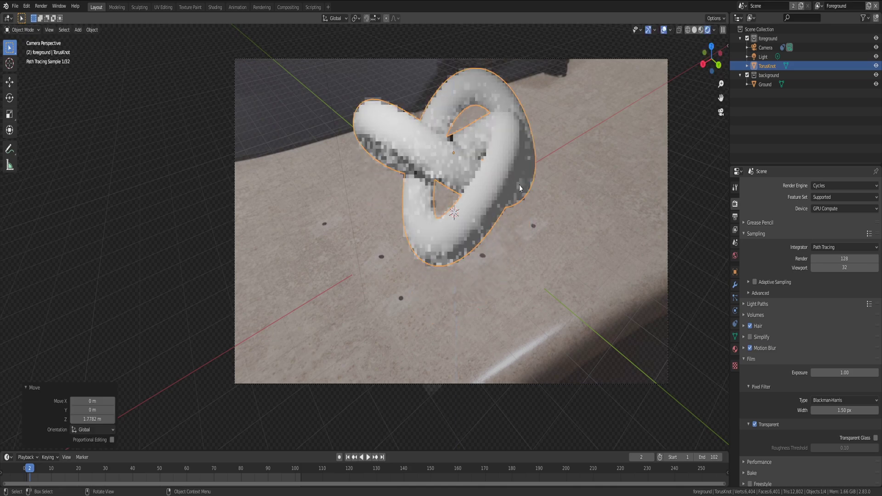
key("s")
left_click(509, 176)
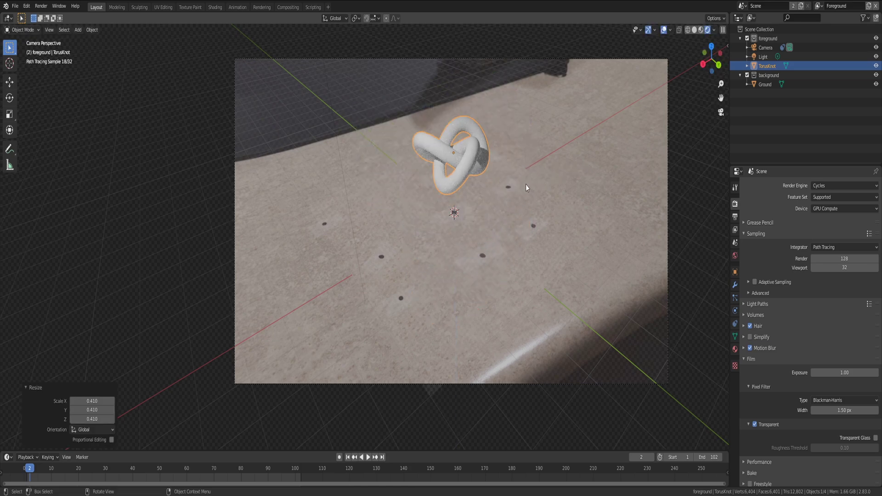
key("ctrl+z")
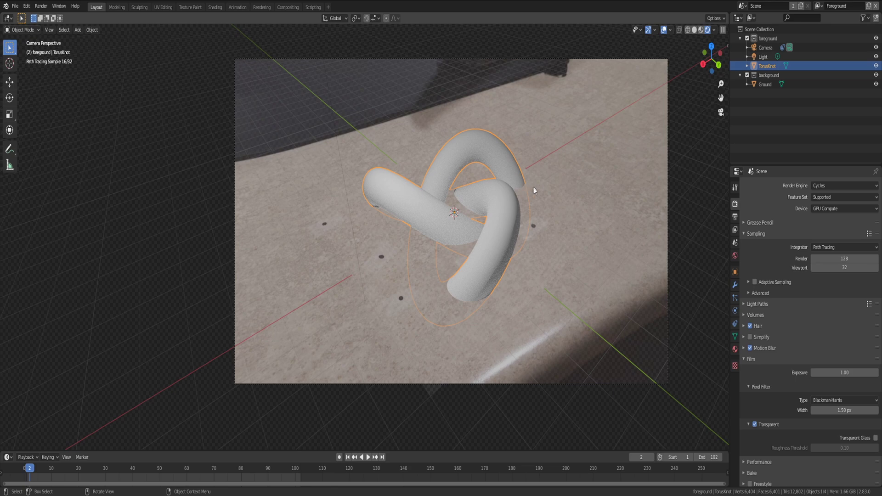
Try scaling the torus knot to about 0.31 and raising it 1 m along Z, checking it in playback.
key("s")
left_click(478, 200)
key("g")
key("z")
key("1")
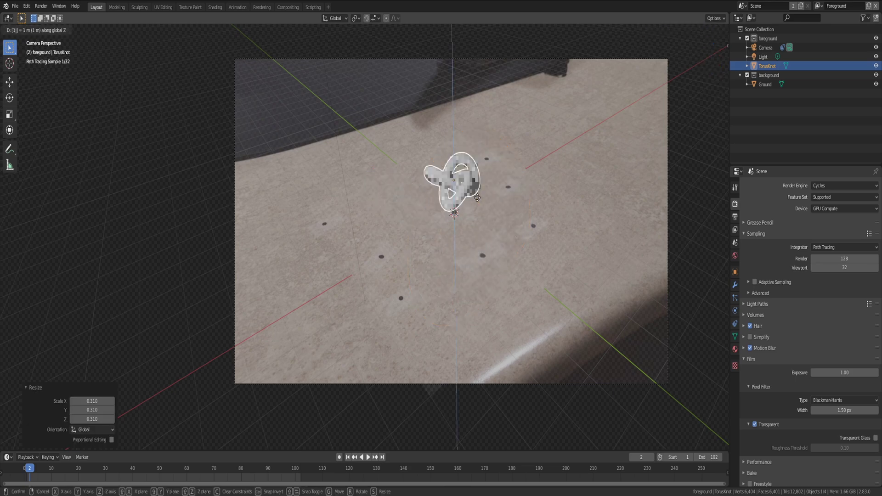
key("Return")
key("space")
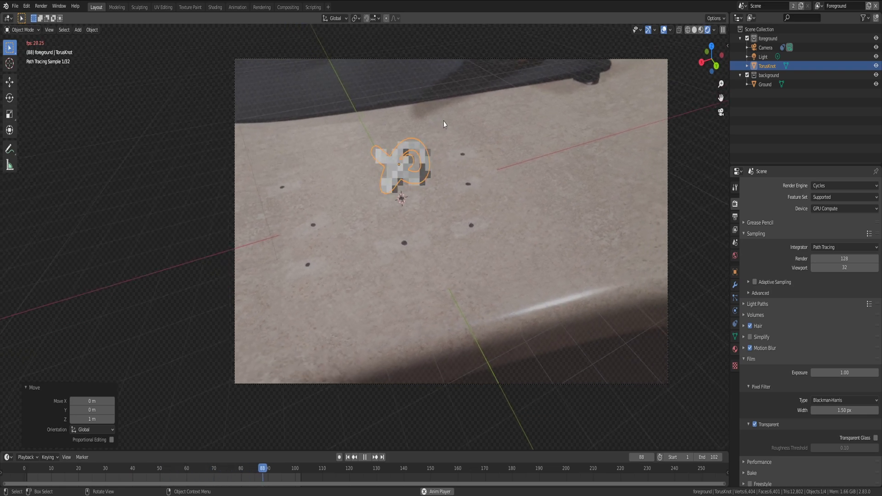
key("space")
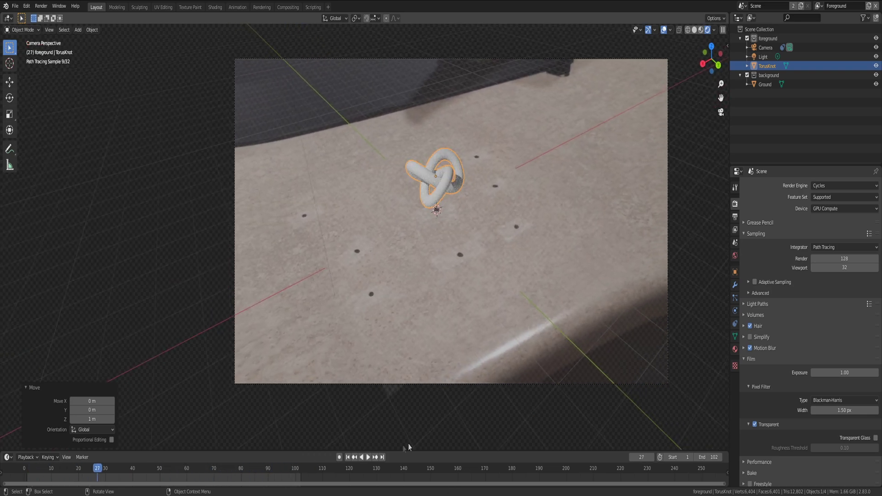
Delete the torus knot and add a 2 m cube at the world origin in its place.
key("x")
left_click(399, 276)
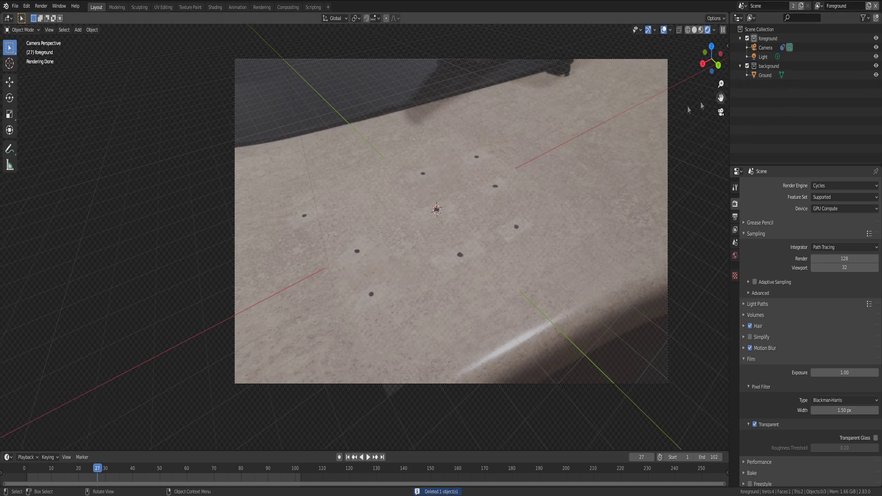
key("shift+a")
left_click(474, 207)
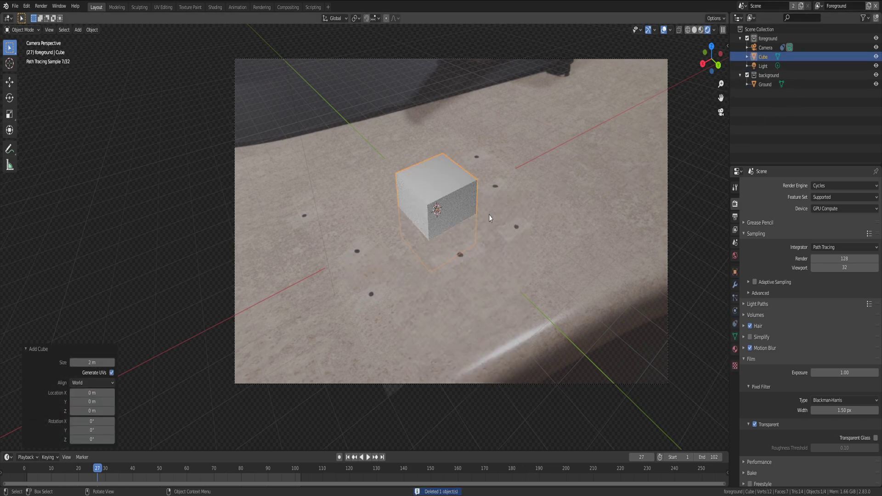
Raise the cube 1 m along the Z axis so it rests on the countertop plane.
key("g")
key("z")
key("1")
key("Return")
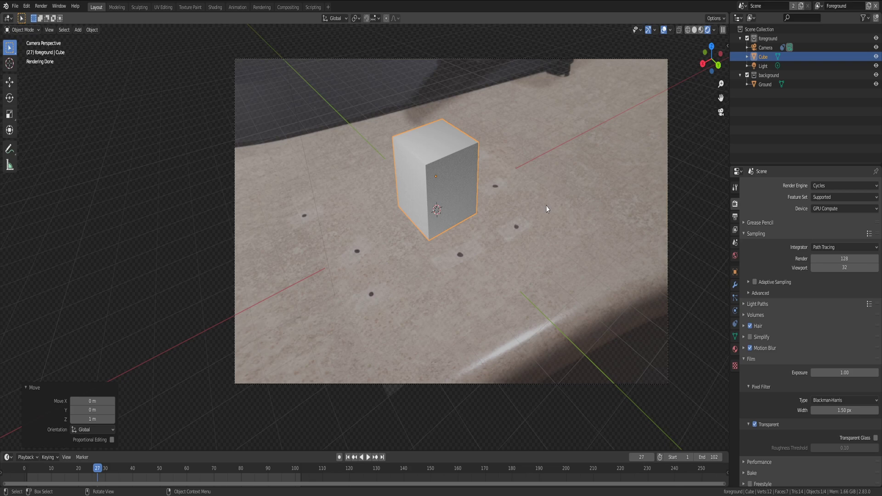
Put the Ground plane into the foreground collection and delete the emptied background collection.
left_click_drag(761, 86, 764, 65)
left_click(764, 85)
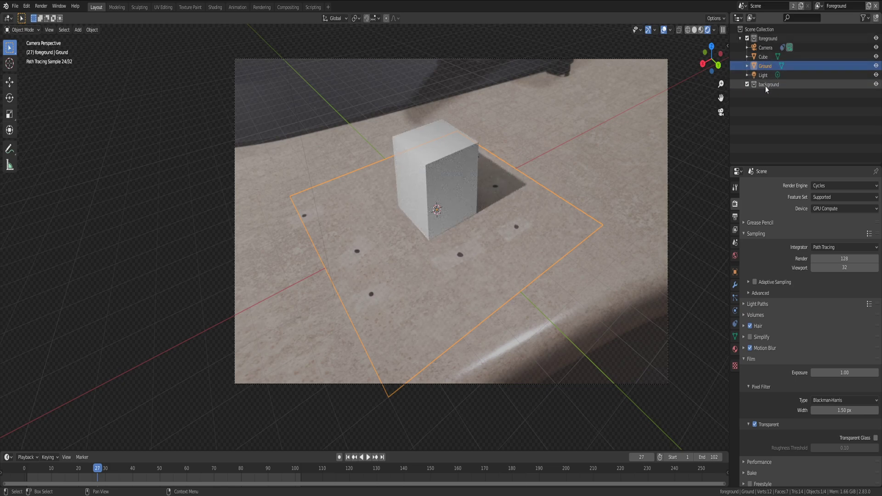
left_click(766, 85)
key("Delete")
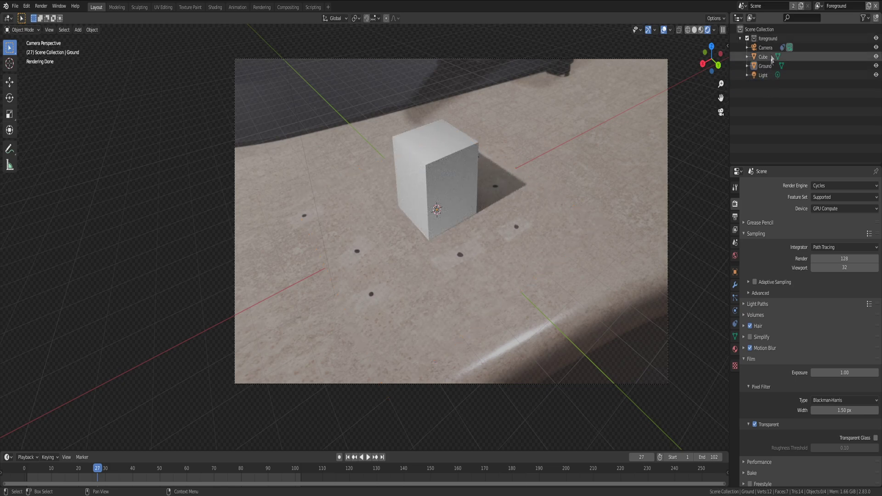
Remove the Background view layer from the scene, keeping only the Foreground view layer.
left_click(819, 5)
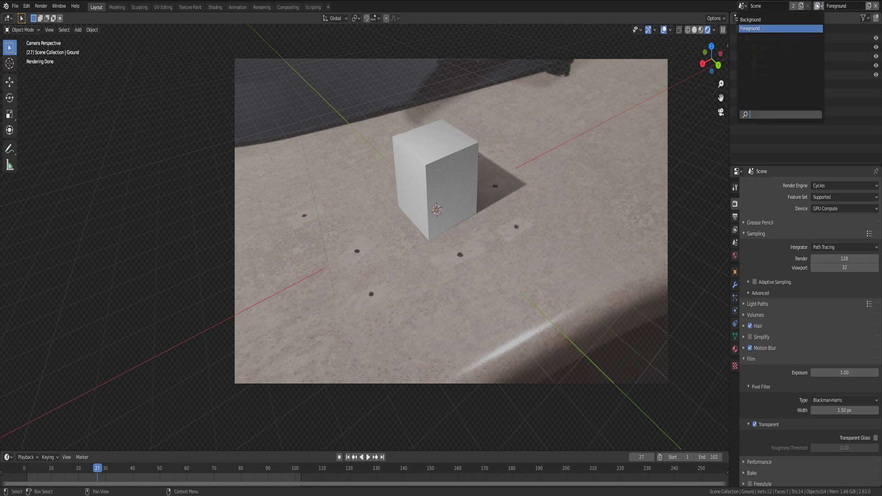
left_click(806, 19)
left_click(875, 7)
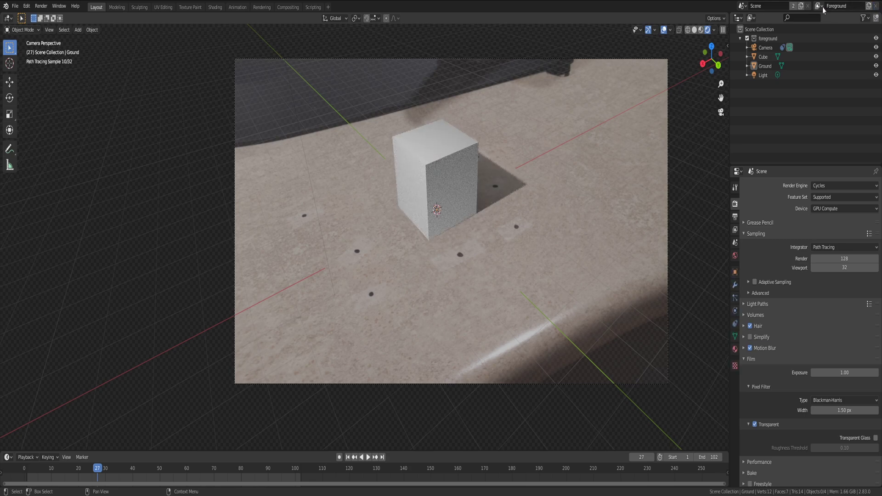
middle_click_drag(495, 157, 269, 131)
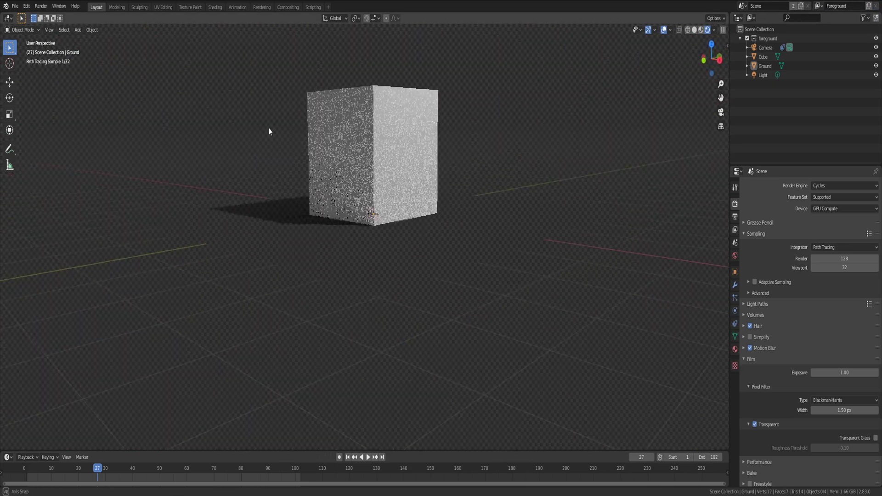